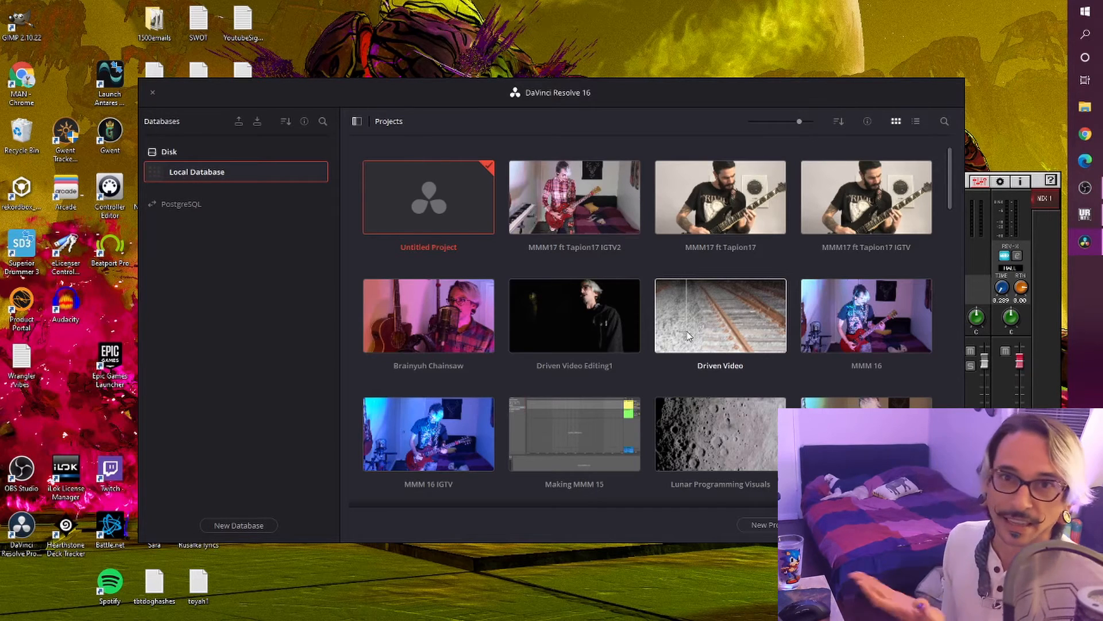
# Open the Driven Video project and examine the alignment of the audio waveforms around 01:00:04:00.
pyautogui.doubleClick(715, 314)
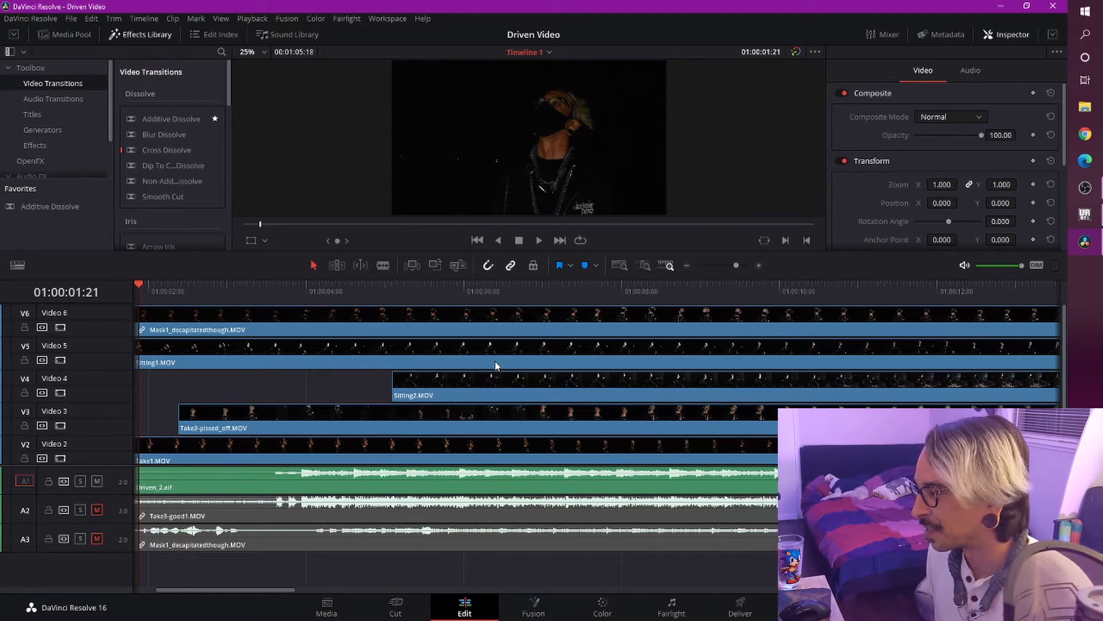
pyautogui.click(8, 478)
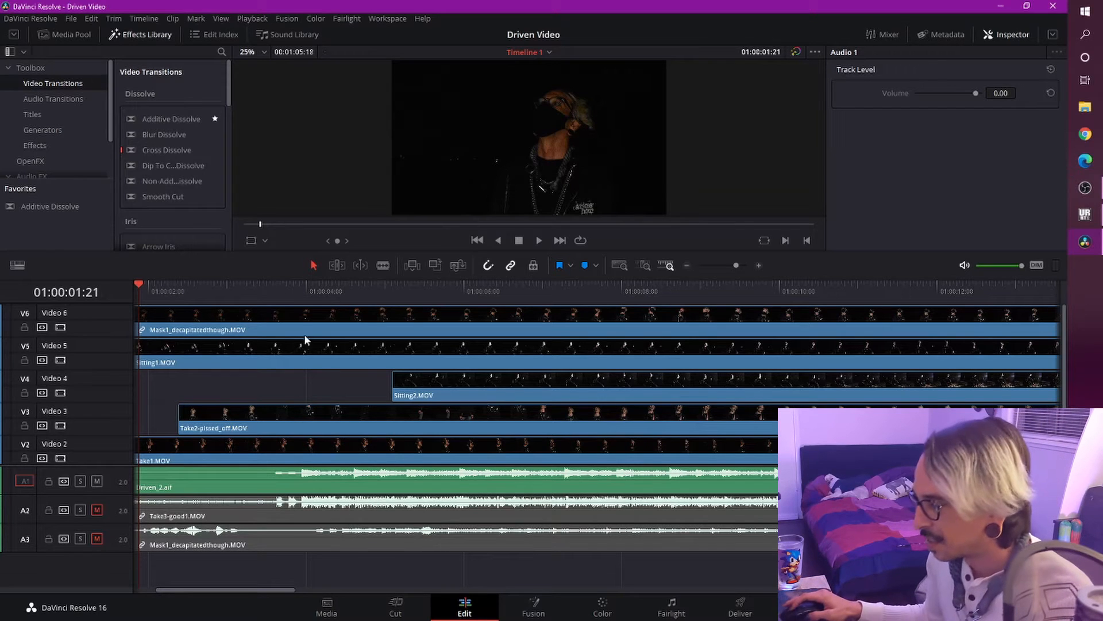
pyautogui.click(306, 292)
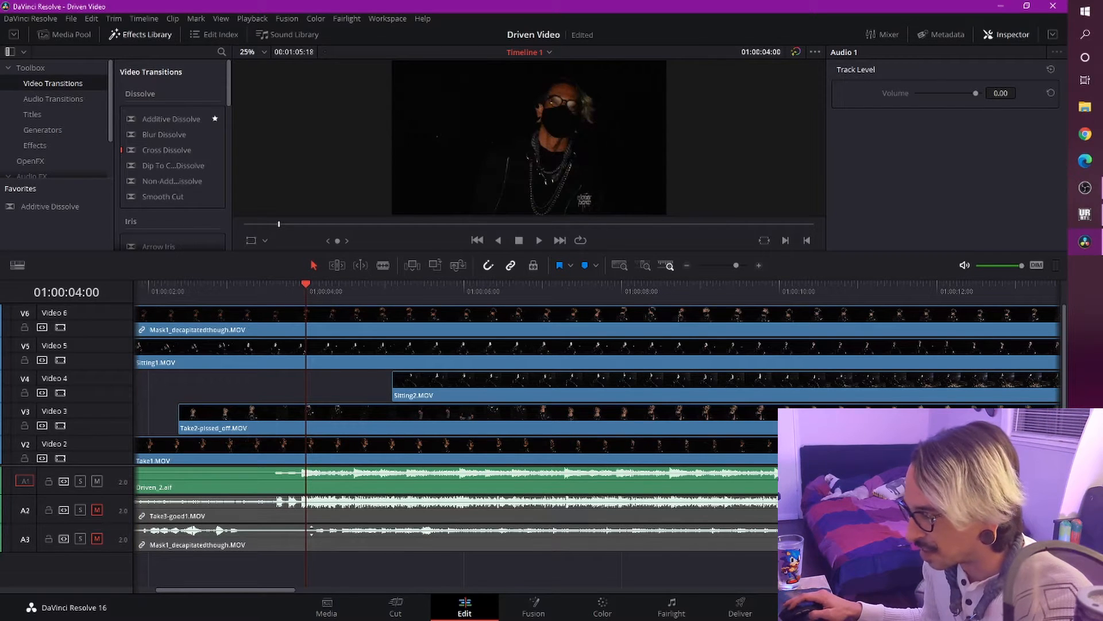
pyautogui.scroll(1, 307, 511)
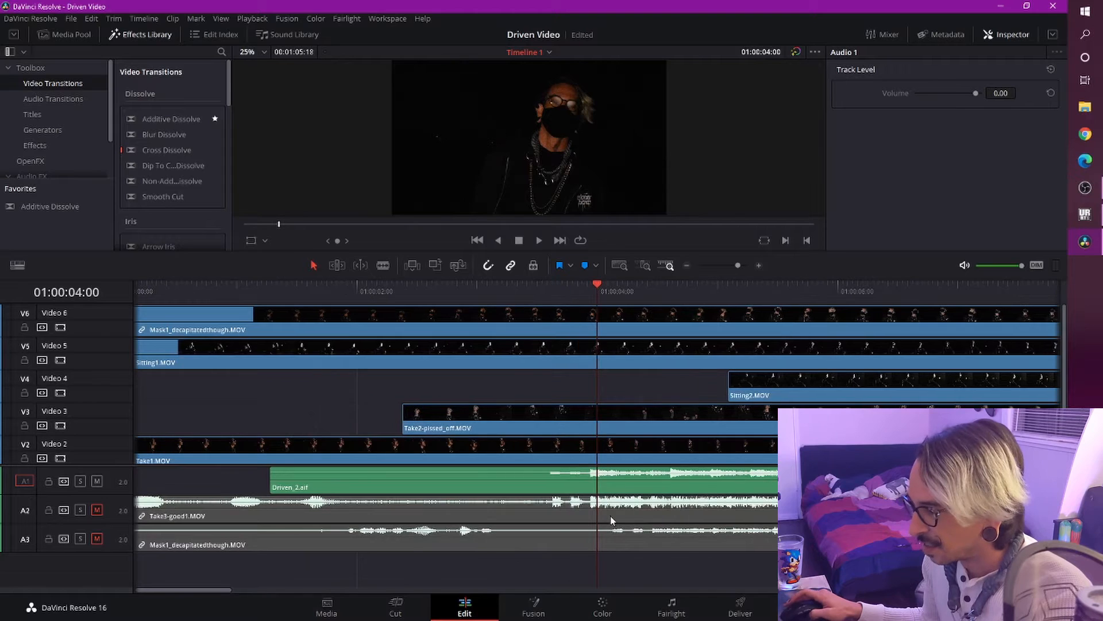
pyautogui.scroll(3, 610, 516)
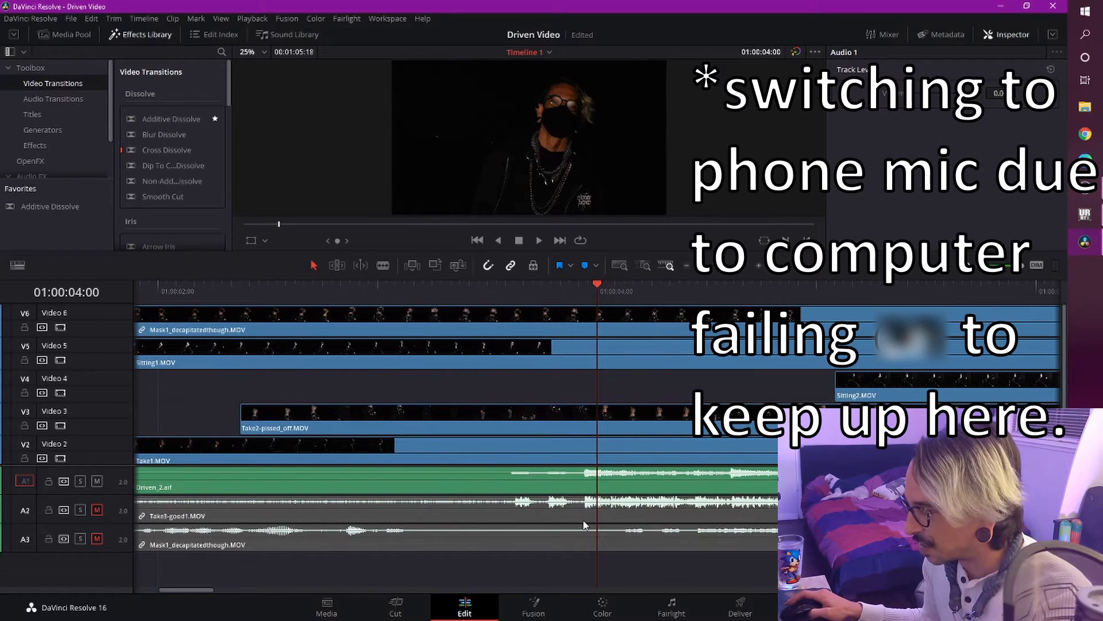
pyautogui.scroll(1, 772, 542)
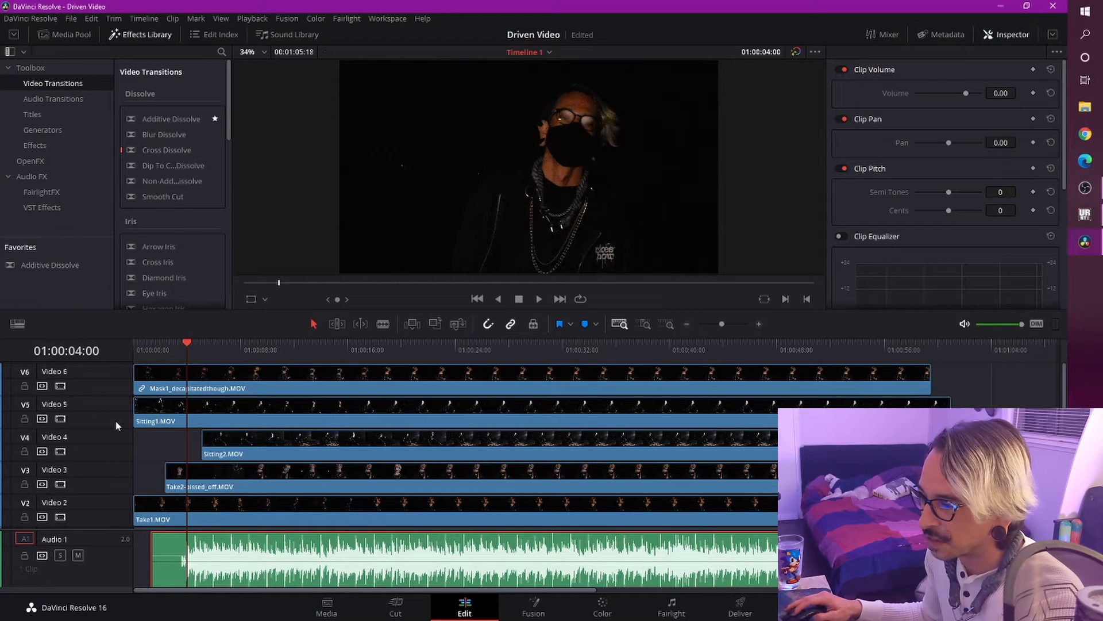
# Disable the video tracks one by one from Video 6 down to Video 1 to preview the take beneath each.
pyautogui.click(60, 385)
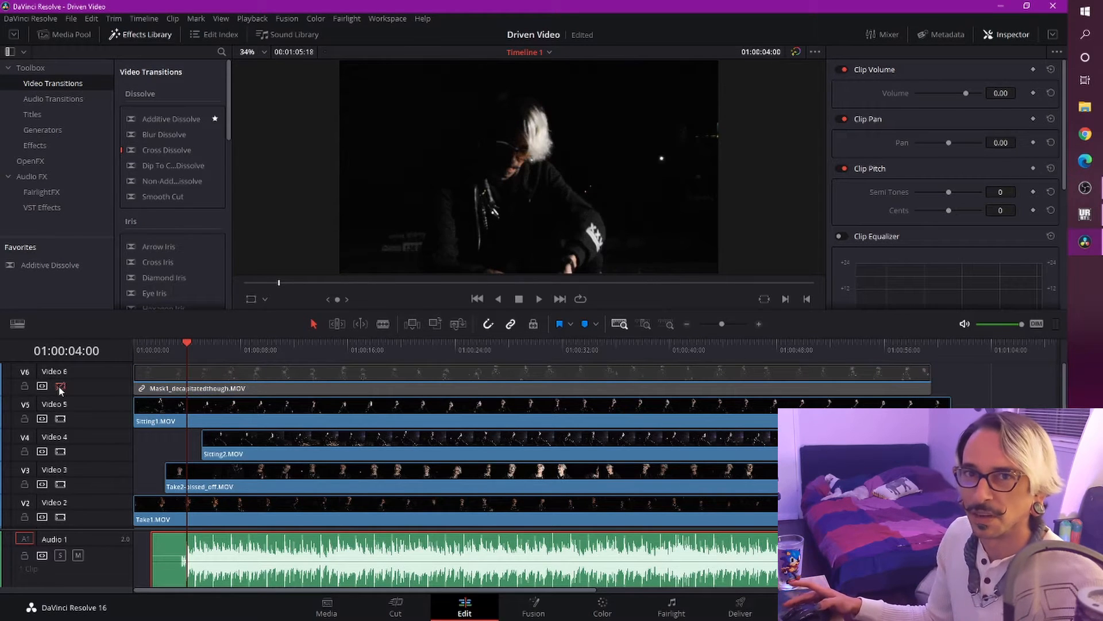
pyautogui.click(60, 418)
pyautogui.click(307, 345)
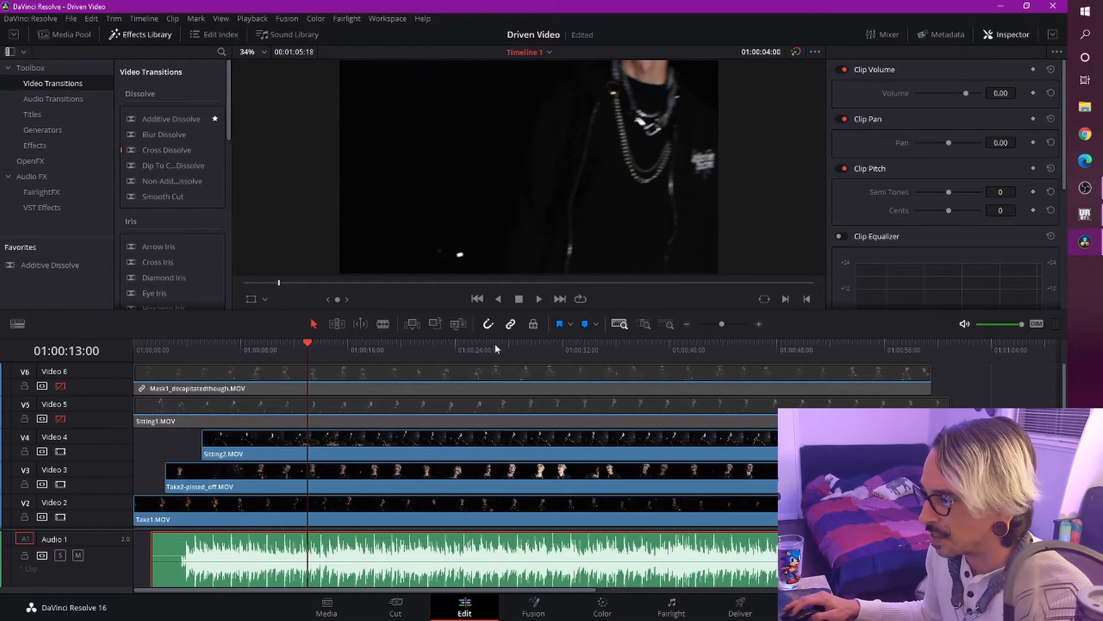
pyautogui.click(60, 451)
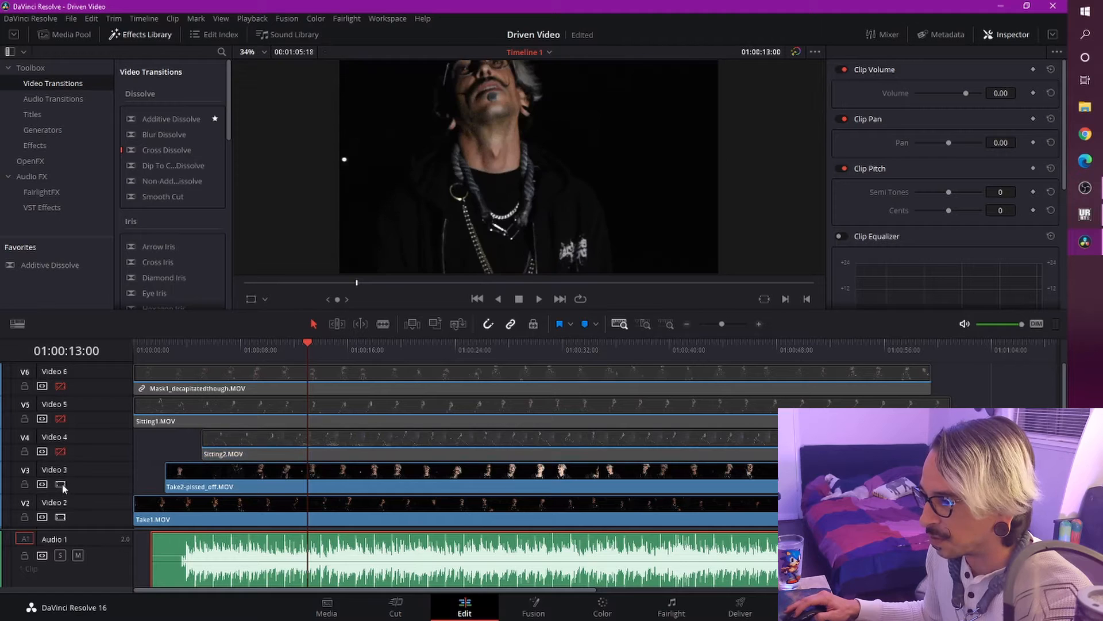
pyautogui.click(60, 484)
pyautogui.click(60, 517)
pyautogui.scroll(-1, 63, 506)
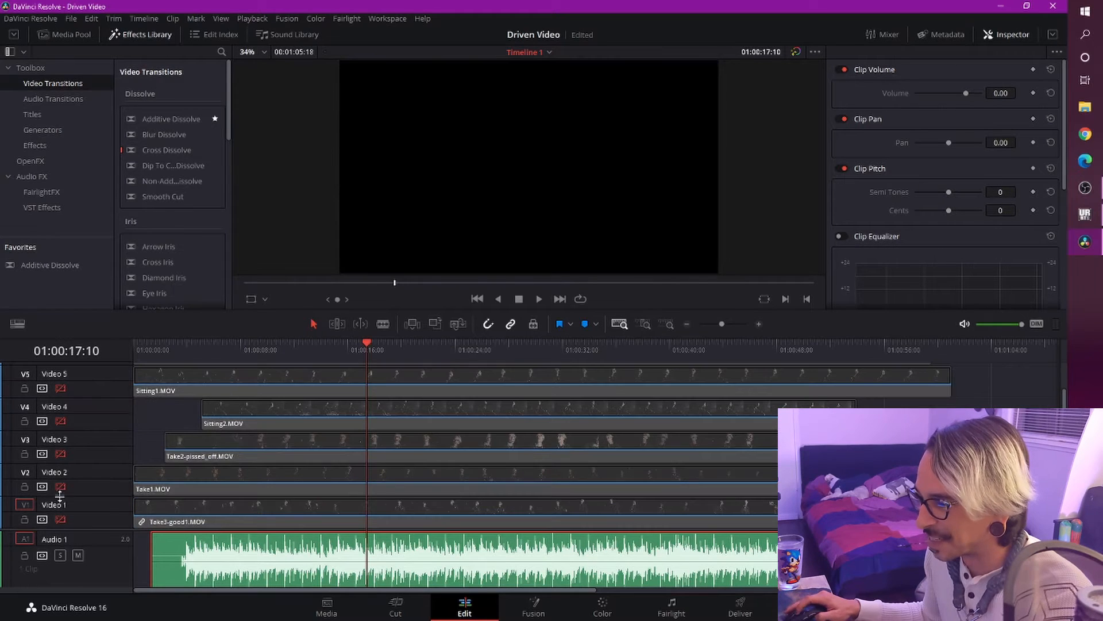
# Re-enable the tracks one by one from Video 1 up to Video 5 to view each take at 01:00:17:10.
pyautogui.click(60, 519)
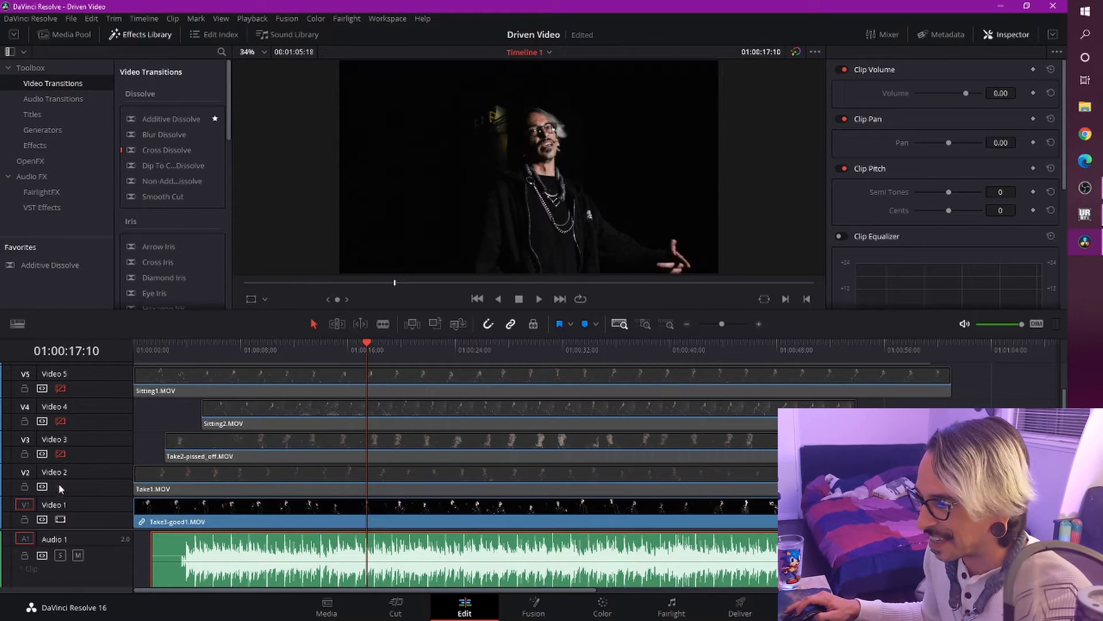
pyautogui.click(61, 486)
pyautogui.click(61, 453)
pyautogui.click(60, 421)
pyautogui.click(61, 387)
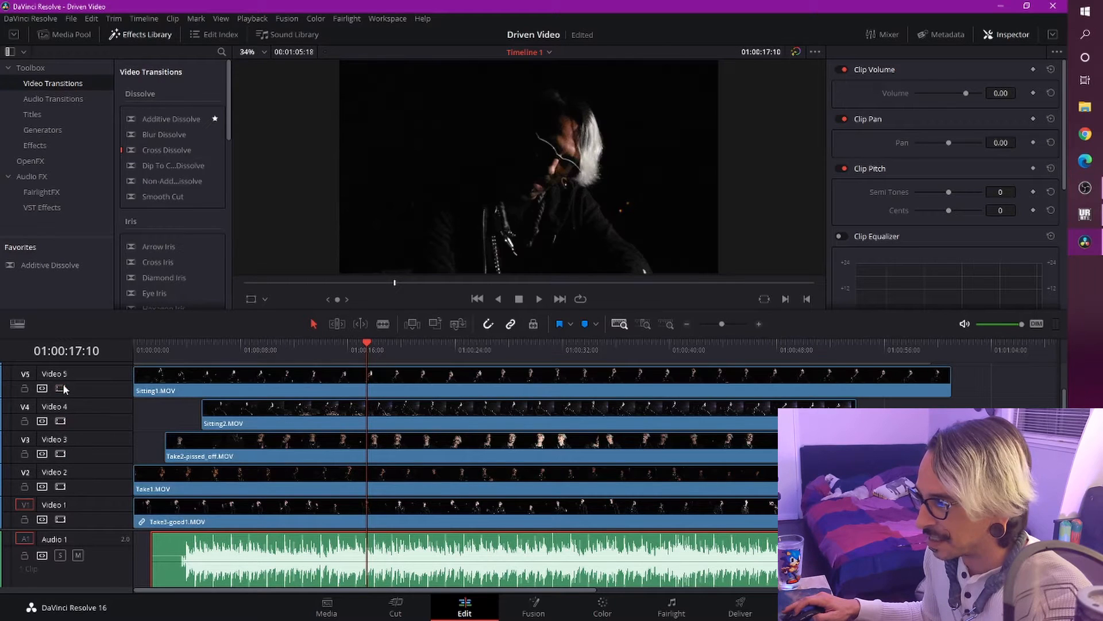
# Disable Video 4 and Video 5 and play the Take2-pissed_off clip from 01:00:17:10.
pyautogui.click(60, 421)
pyautogui.click(60, 388)
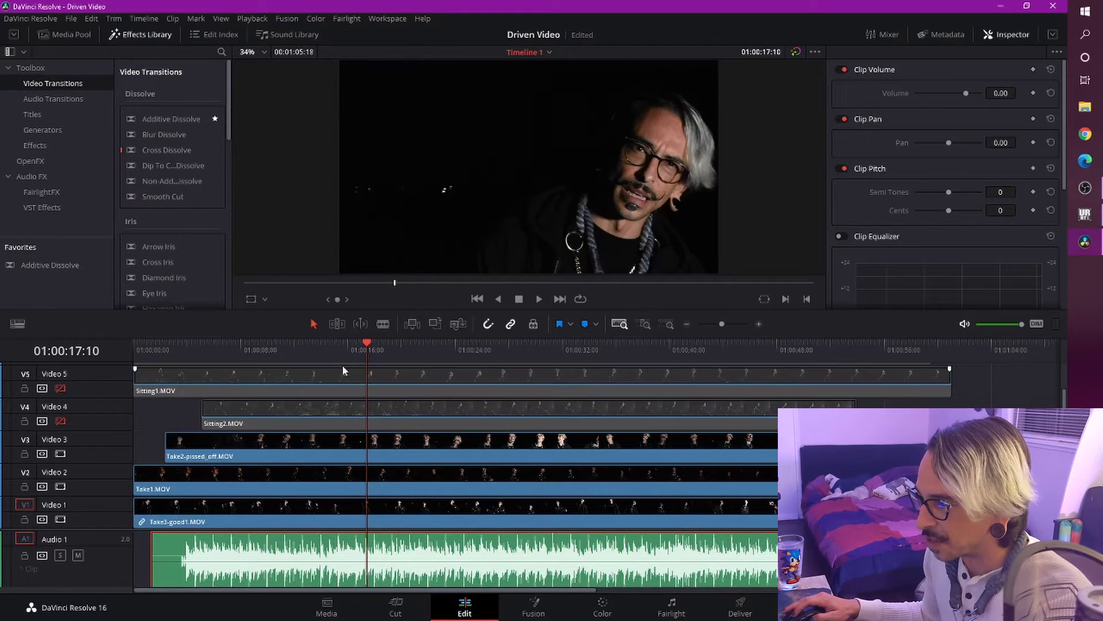
pyautogui.press('space')
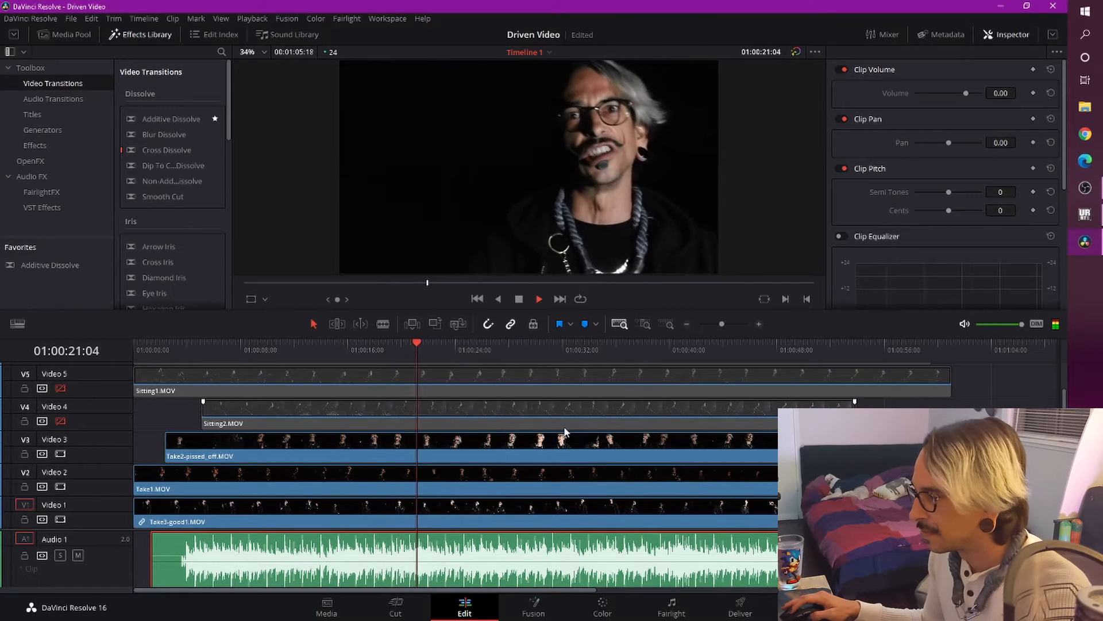
pyautogui.press('space')
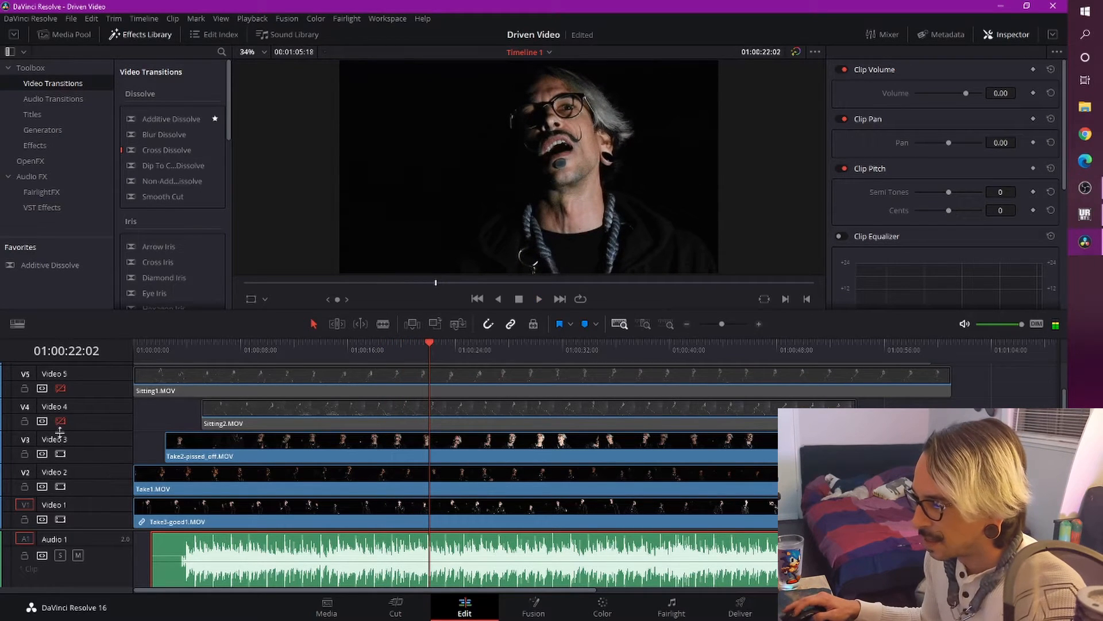
# Disable Video 3 and Video 2 in turn to preview Take1 and Take3-good1, viewing the latter at 01:00:19:00 and 01:00:11:19.
pyautogui.click(59, 454)
pyautogui.press('space')
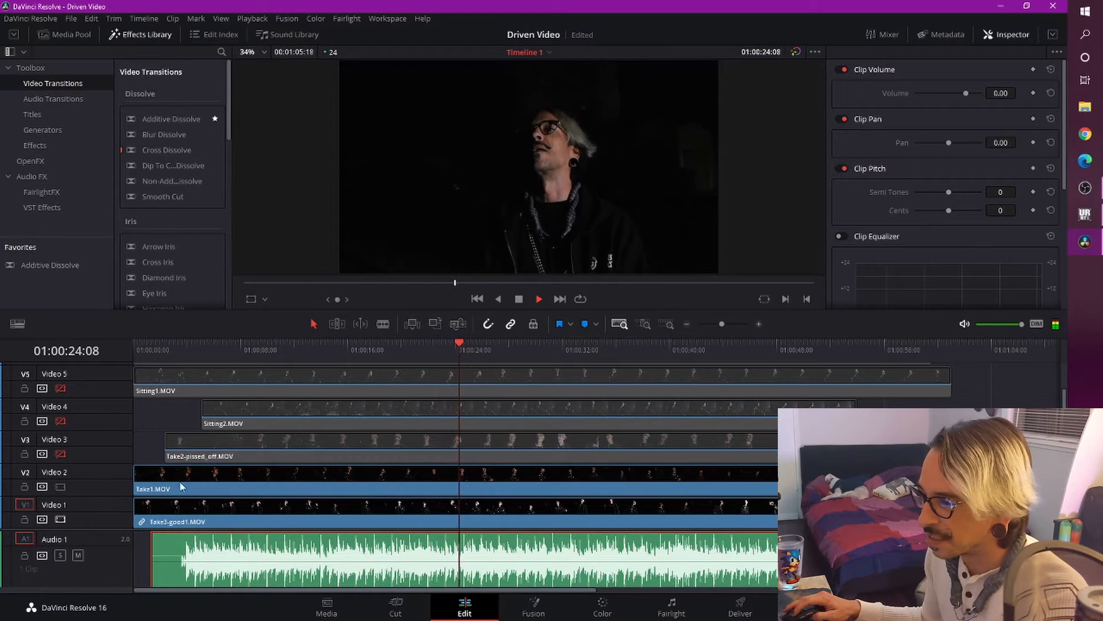
pyautogui.click(59, 486)
pyautogui.click(388, 346)
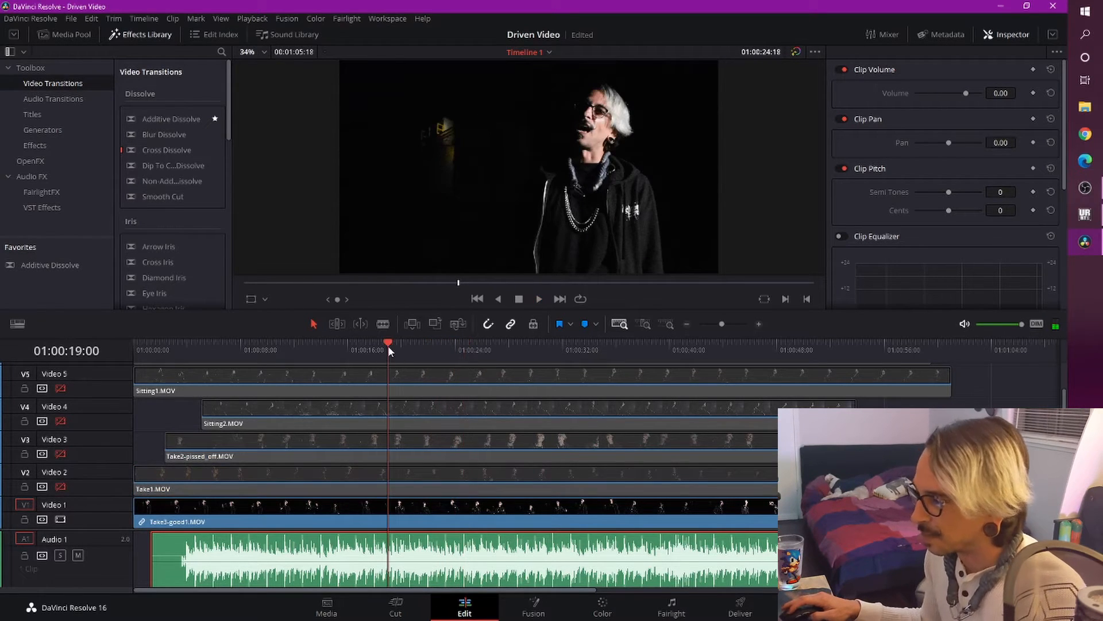
pyautogui.click(291, 343)
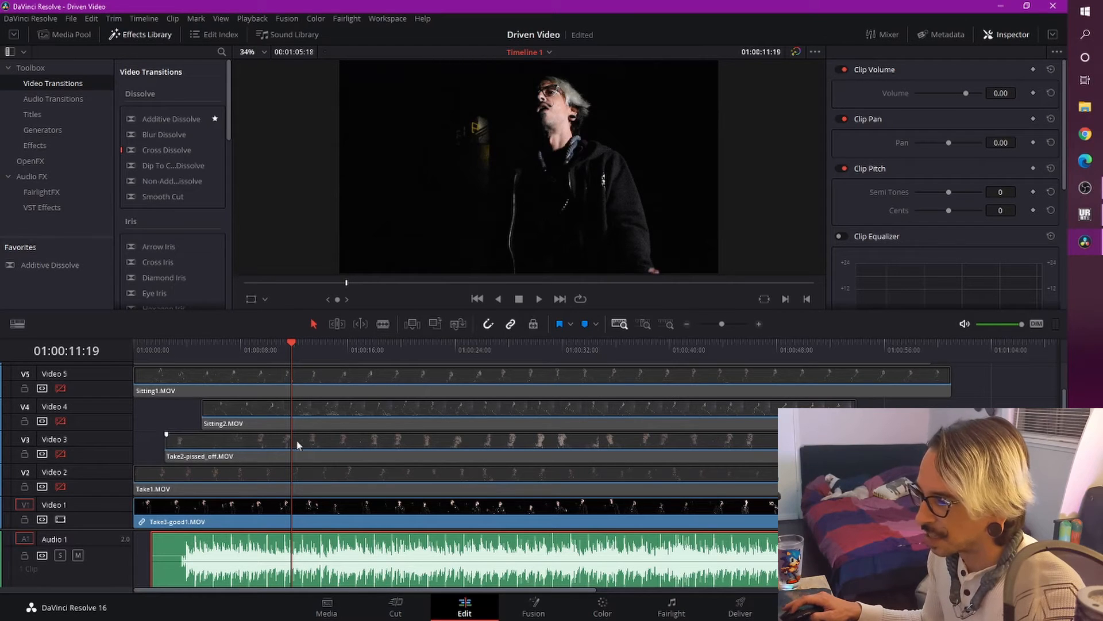
# Re-enable Video 2 and Video 3 and play the Take2-pissed_off clip from 01:00:11:19 and from a point further along.
pyautogui.click(60, 487)
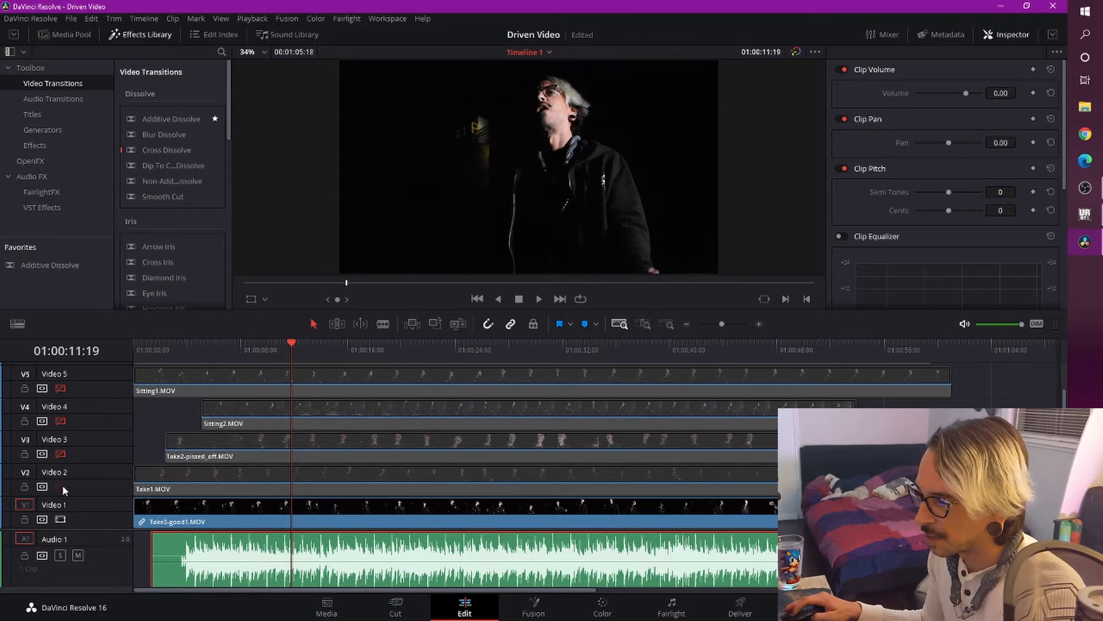
pyautogui.click(61, 454)
pyautogui.press('space')
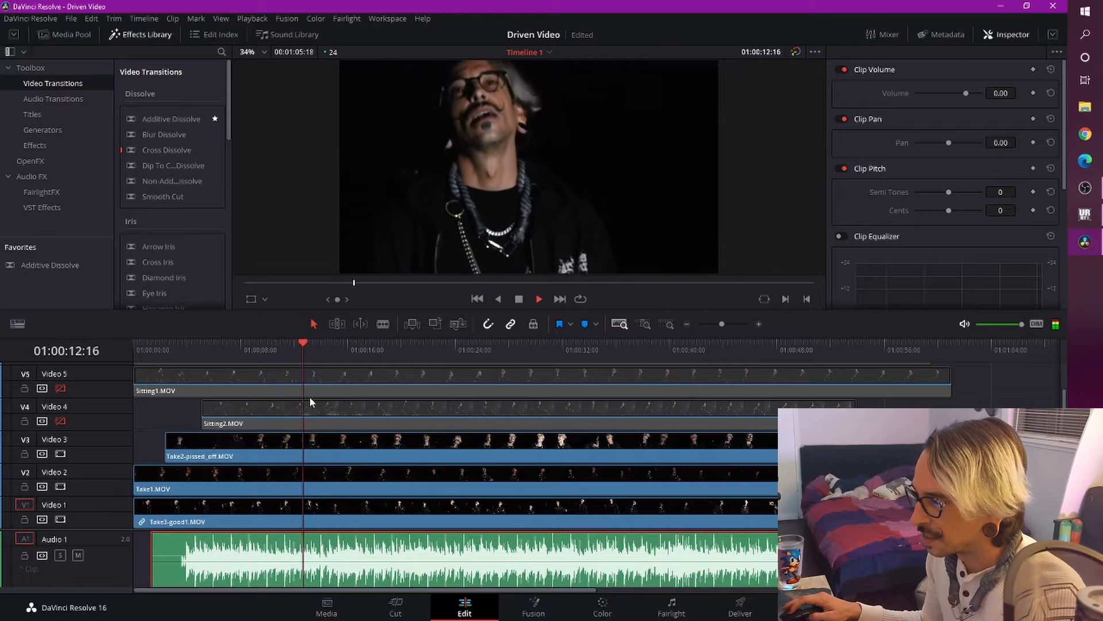
pyautogui.click(503, 345)
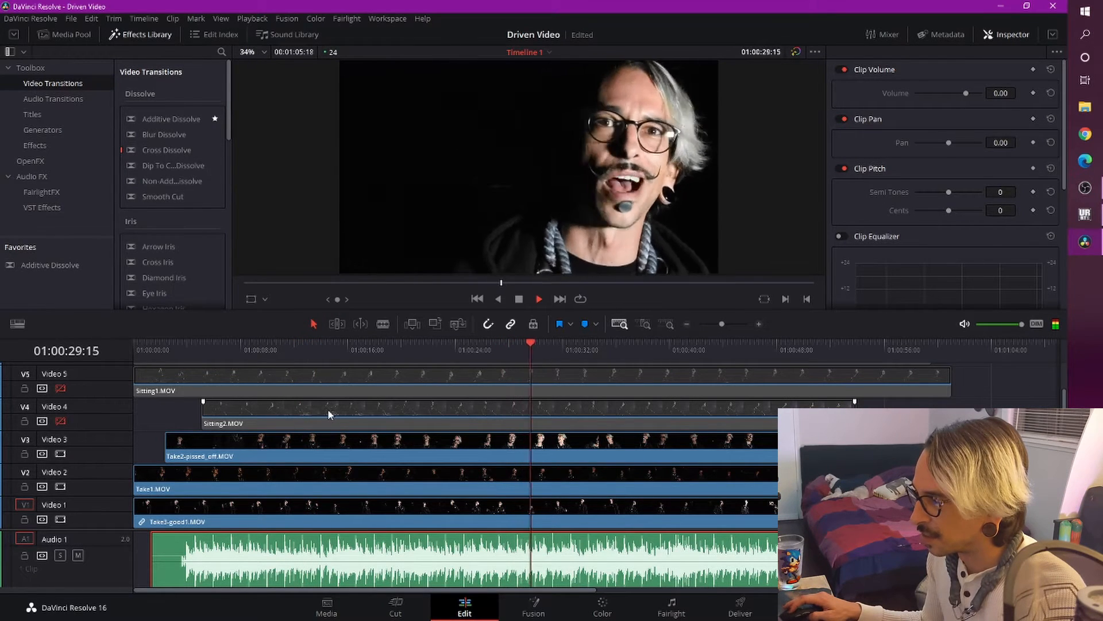
pyautogui.press('space')
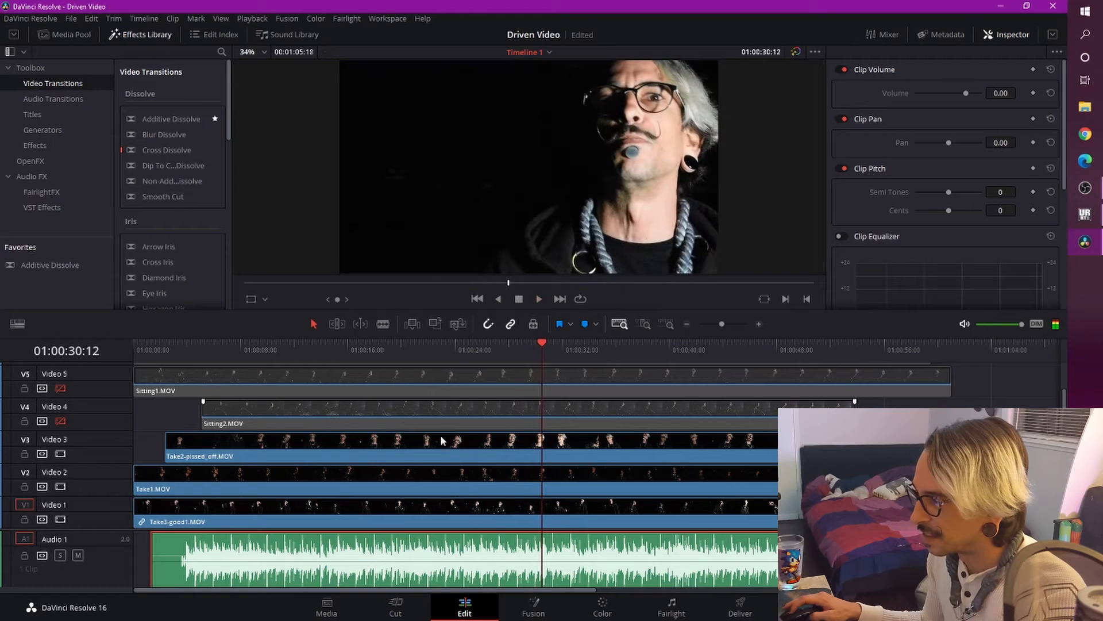
# Re-enable Video 4, and switch Video 5 on and off at 01:00:23:06 to compare Sitting1 with Sitting2, leaving it enabled.
pyautogui.click(61, 421)
pyautogui.scroll(1, 49, 422)
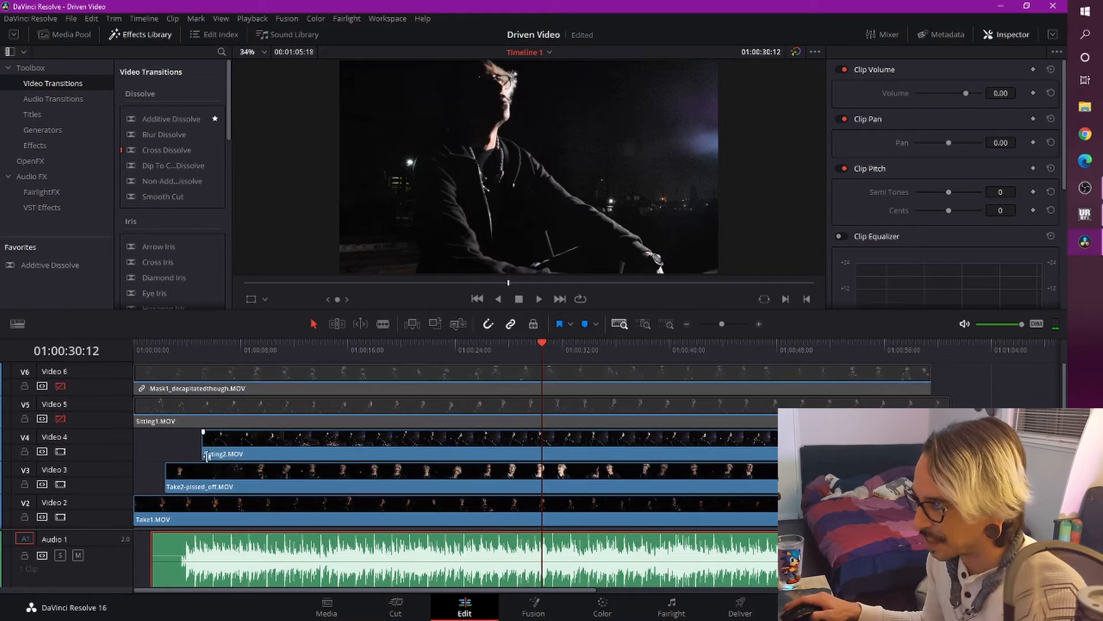
pyautogui.click(60, 418)
pyautogui.click(445, 347)
pyautogui.click(61, 418)
pyautogui.click(61, 419)
pyautogui.click(61, 418)
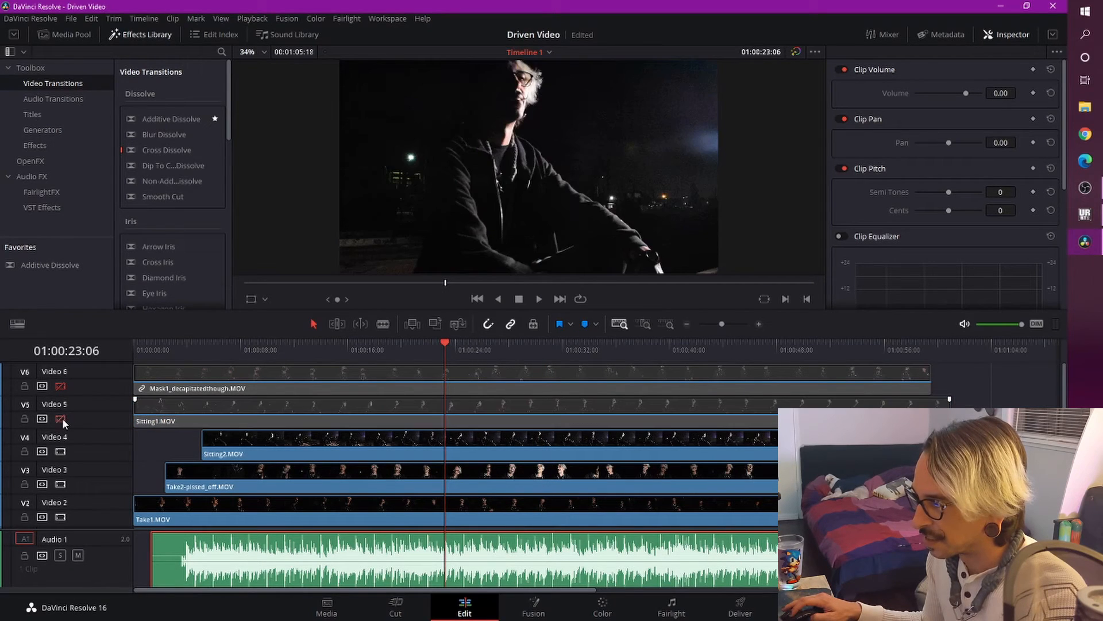
pyautogui.click(61, 418)
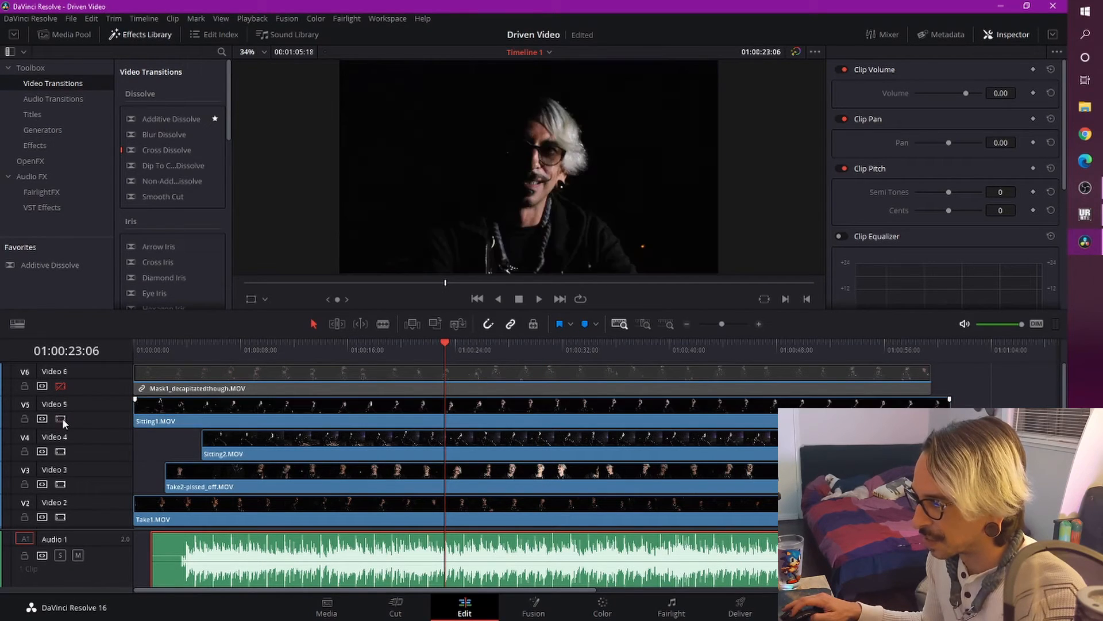
# Re-enable Video 6 and scrub through the masked take at several points between 01:00:15:17 and 01:00:44:15.
pyautogui.click(60, 386)
pyautogui.click(383, 343)
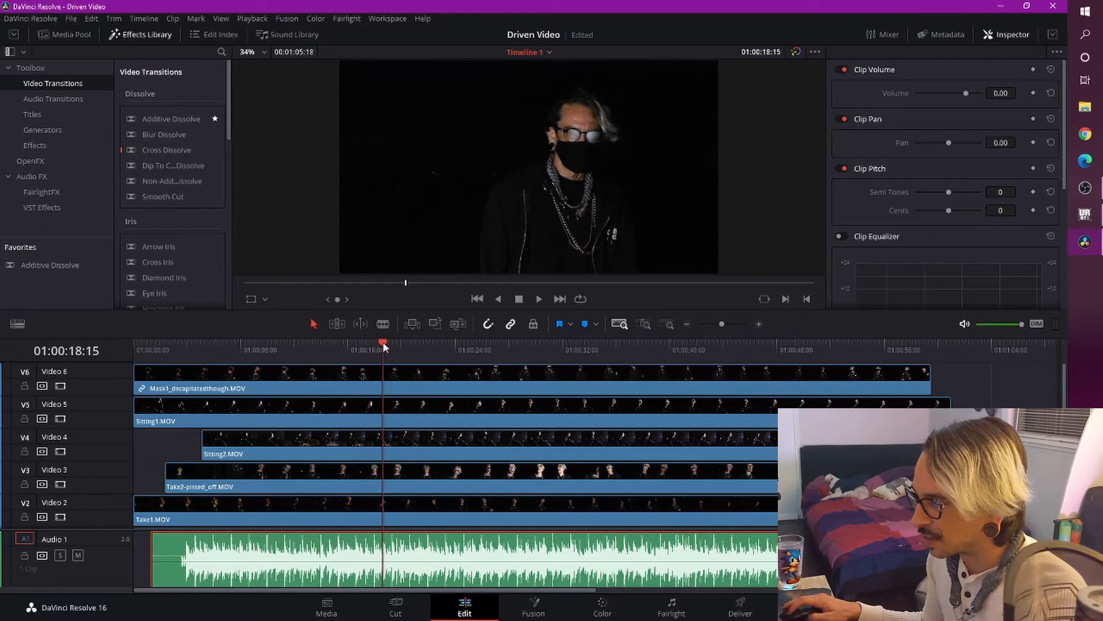
pyautogui.click(470, 345)
pyautogui.click(426, 349)
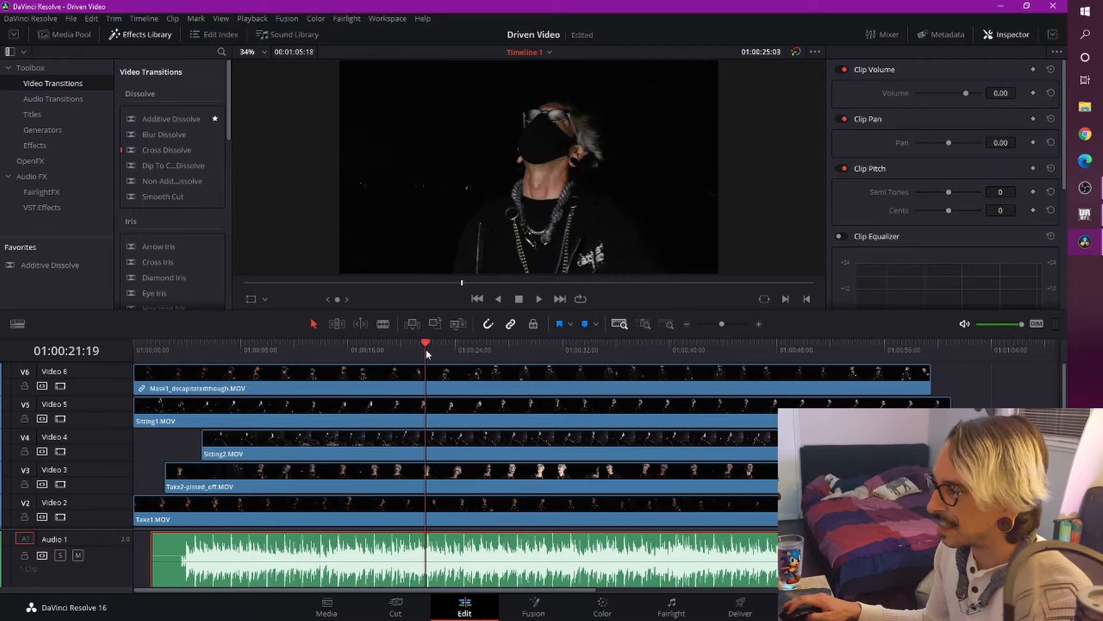
pyautogui.click(461, 343)
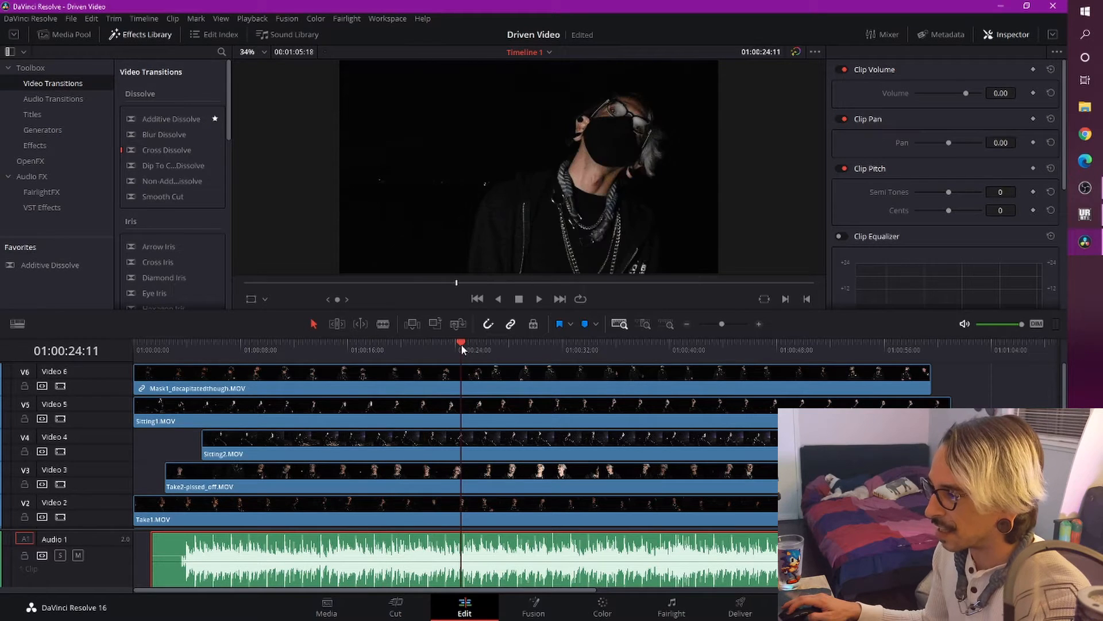
pyautogui.click(529, 345)
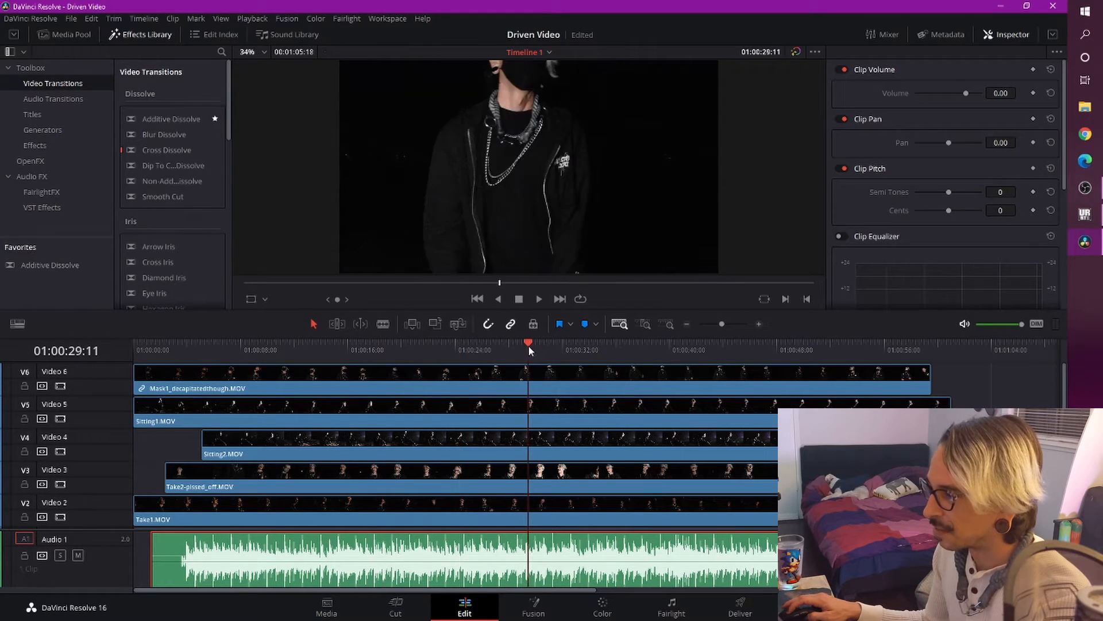
pyautogui.click(568, 343)
pyautogui.click(641, 341)
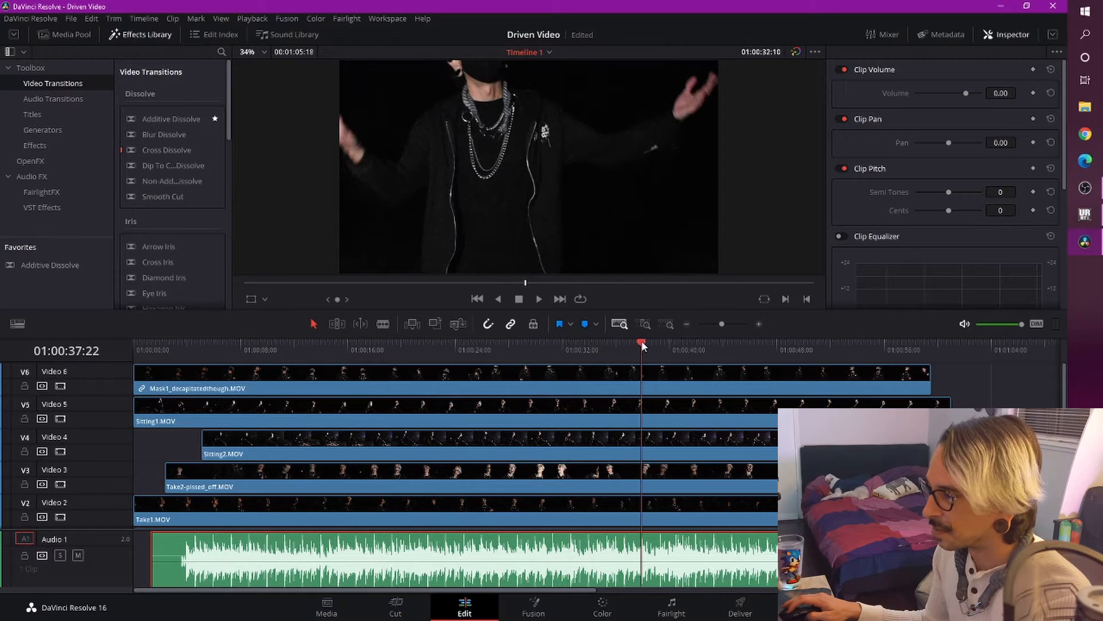
pyautogui.click(731, 341)
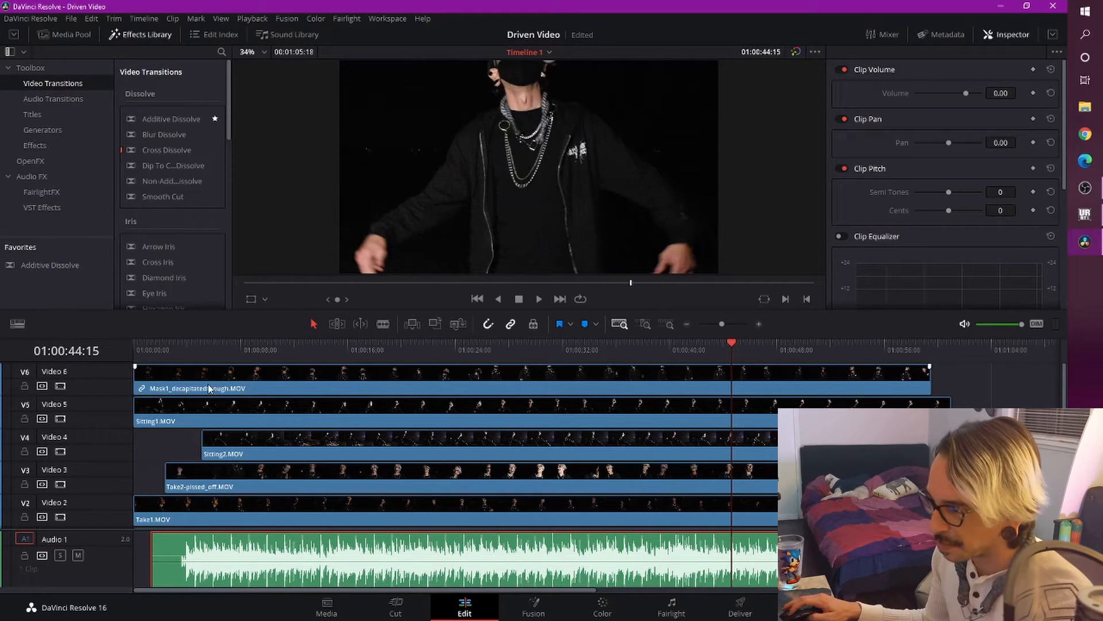
pyautogui.click(344, 345)
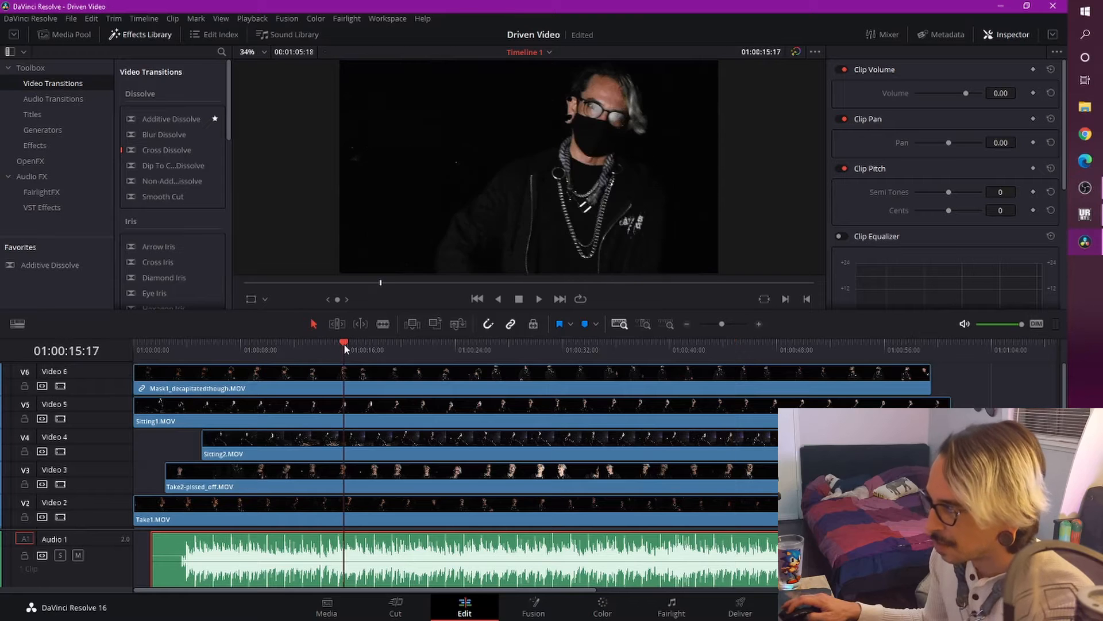
# Open the Driven Video Editing1 project and look over its cut clips from Video 1 up to Video 11.
pyautogui.click(73, 18)
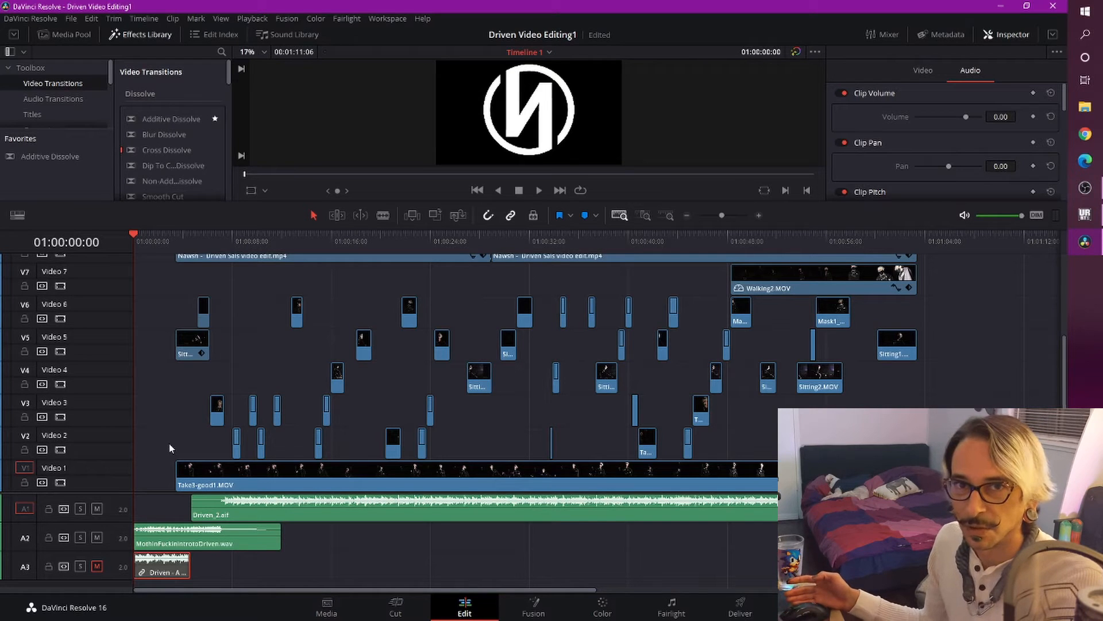
pyautogui.scroll(4, 171, 443)
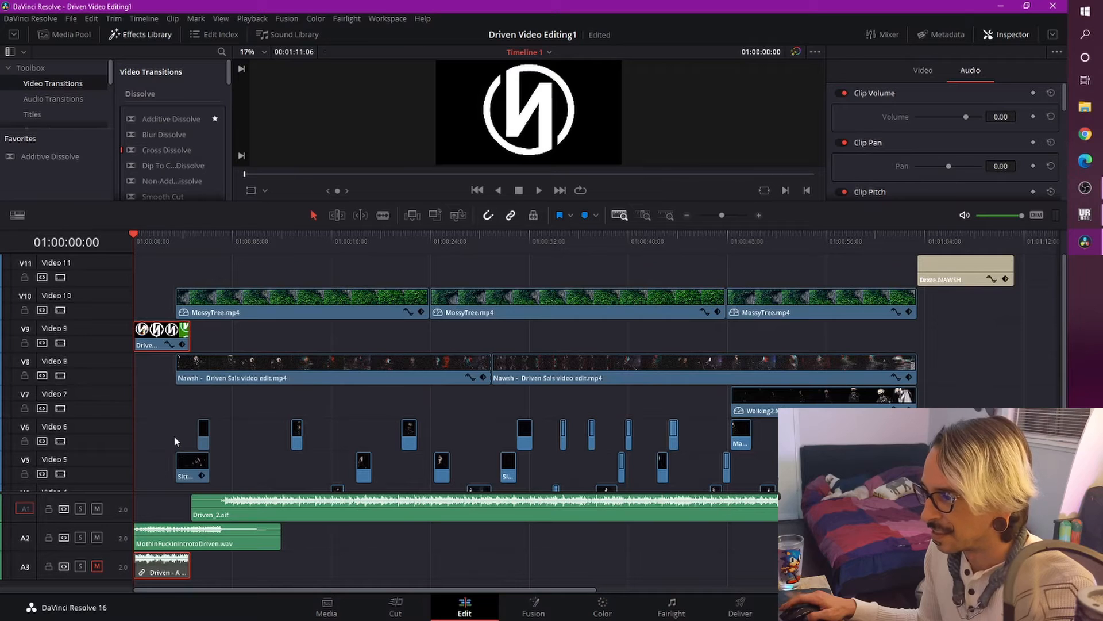
pyautogui.scroll(-4, 174, 437)
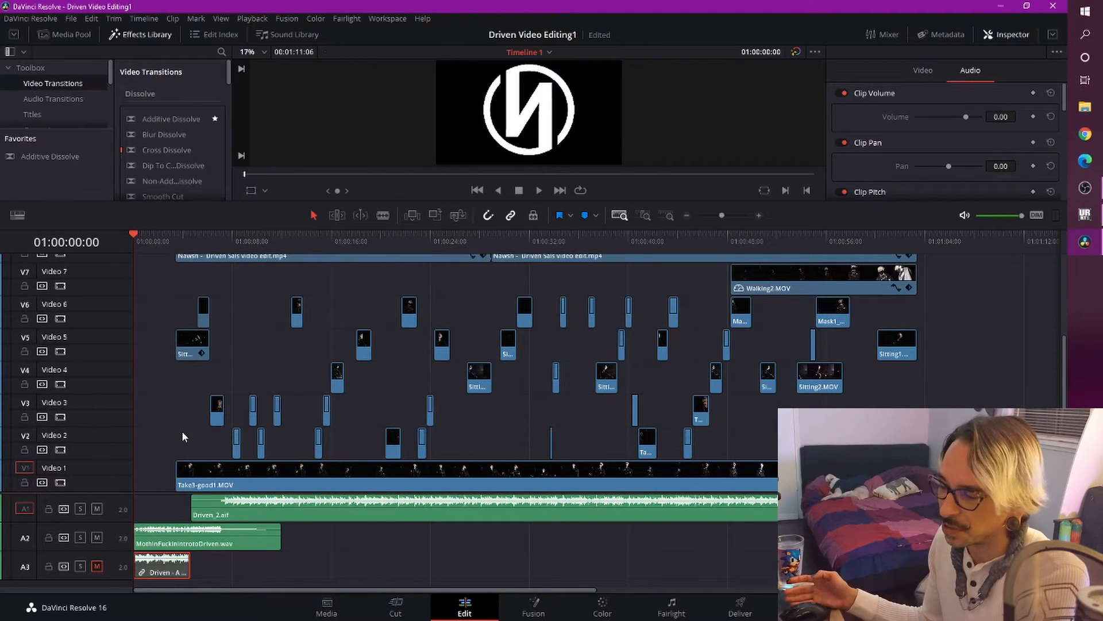
# Select the first MossyTree clip on Video 10, scrub its source footage on the Media page, and return to the Edit page.
pyautogui.scroll(3, 182, 430)
pyautogui.scroll(1, 182, 430)
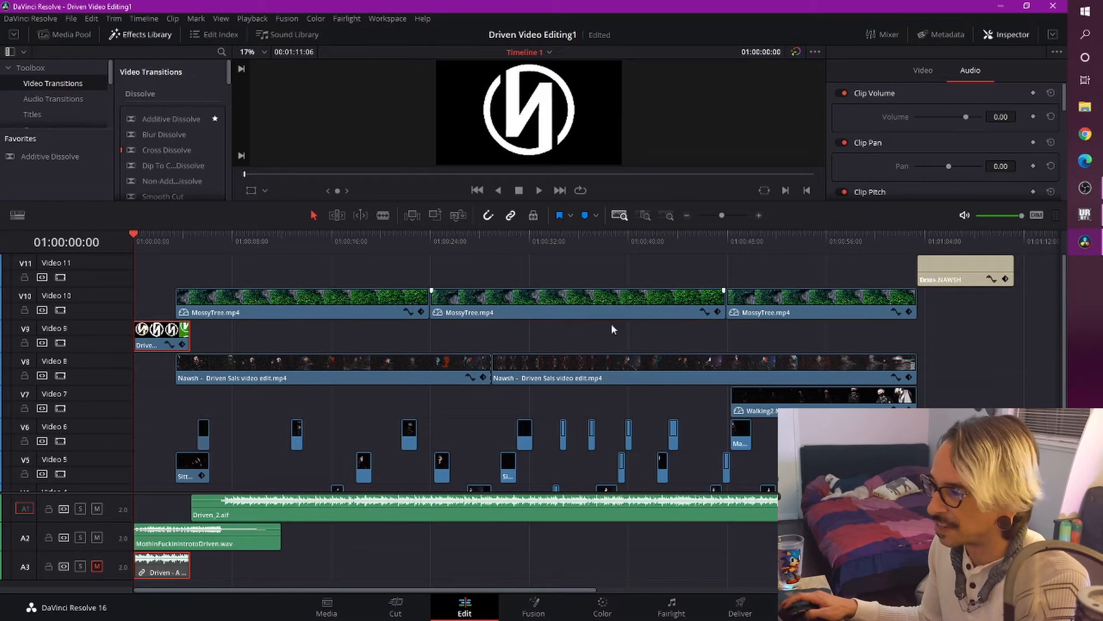
pyautogui.click(310, 307)
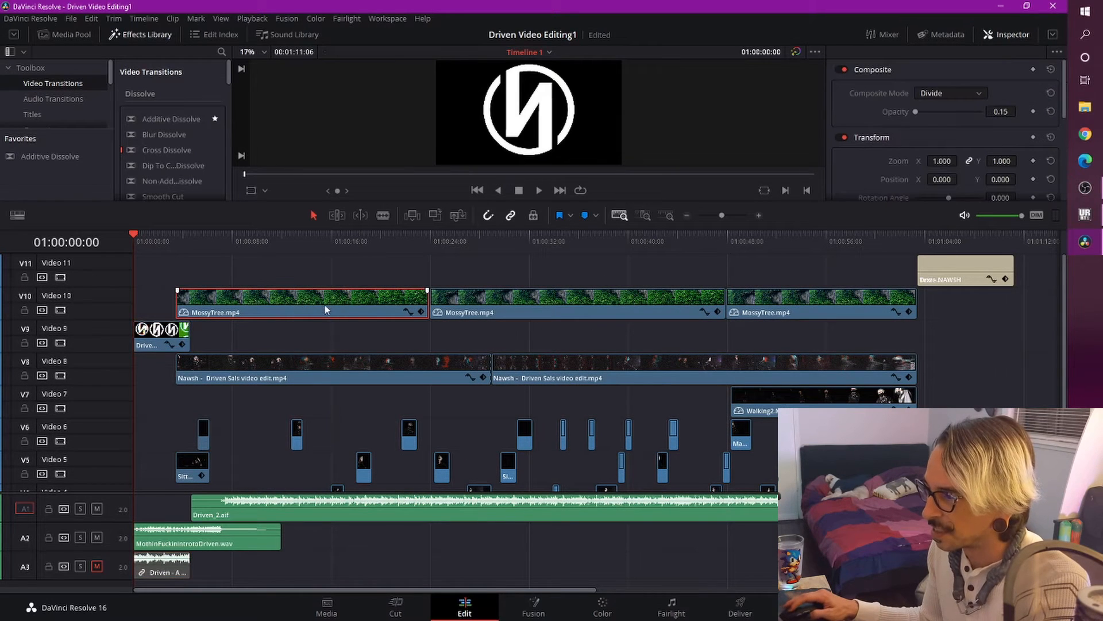
pyautogui.click(304, 239)
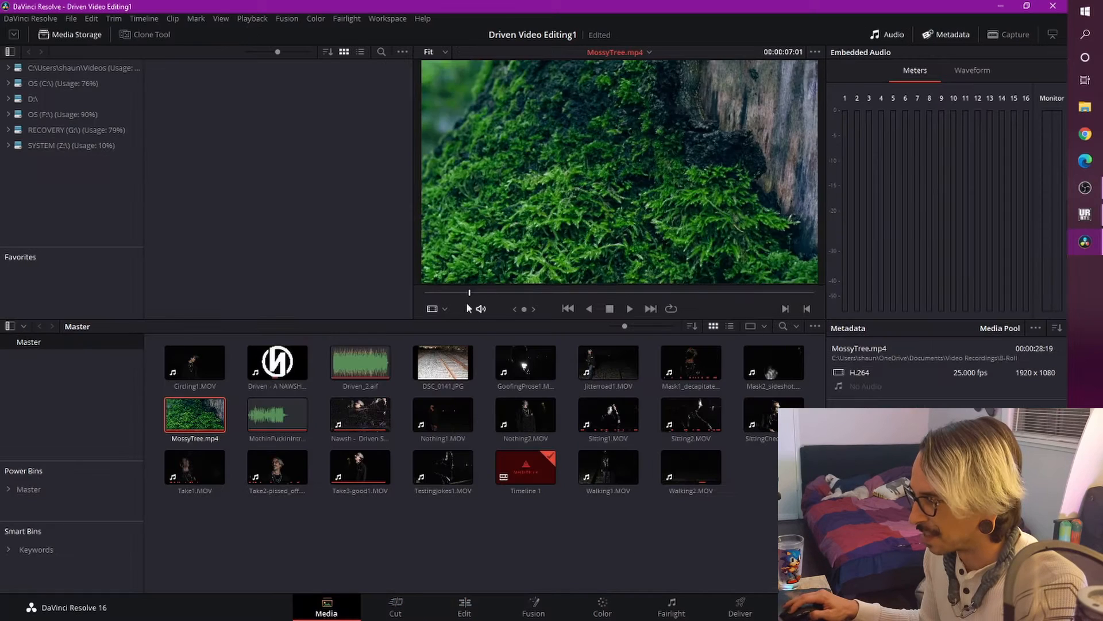
pyautogui.moveTo(467, 295); pyautogui.dragTo(539, 308)
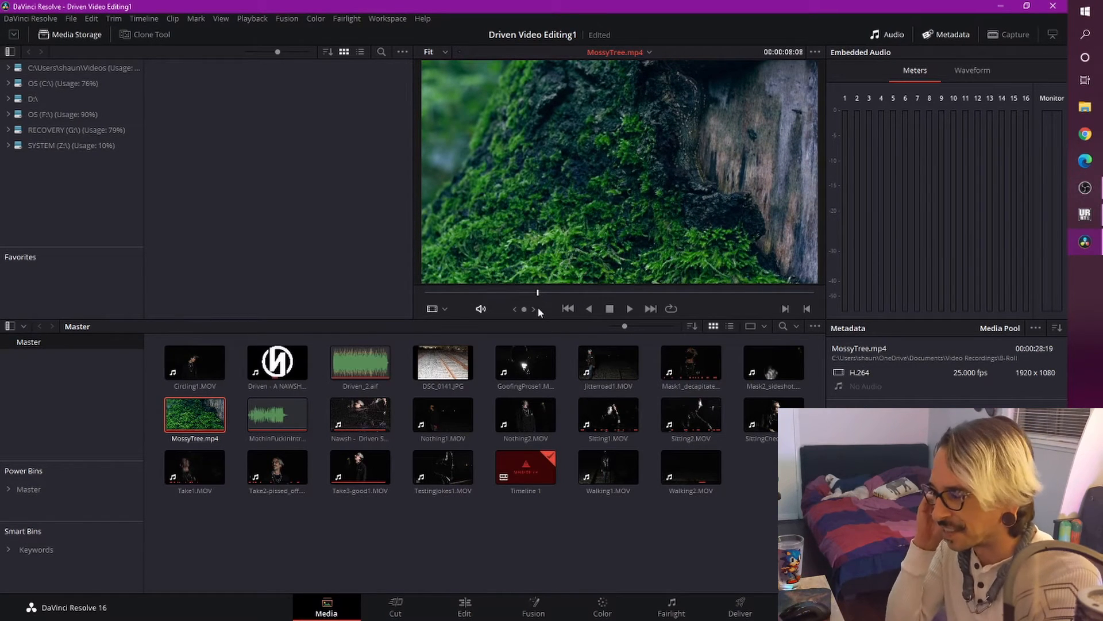
pyautogui.click(471, 616)
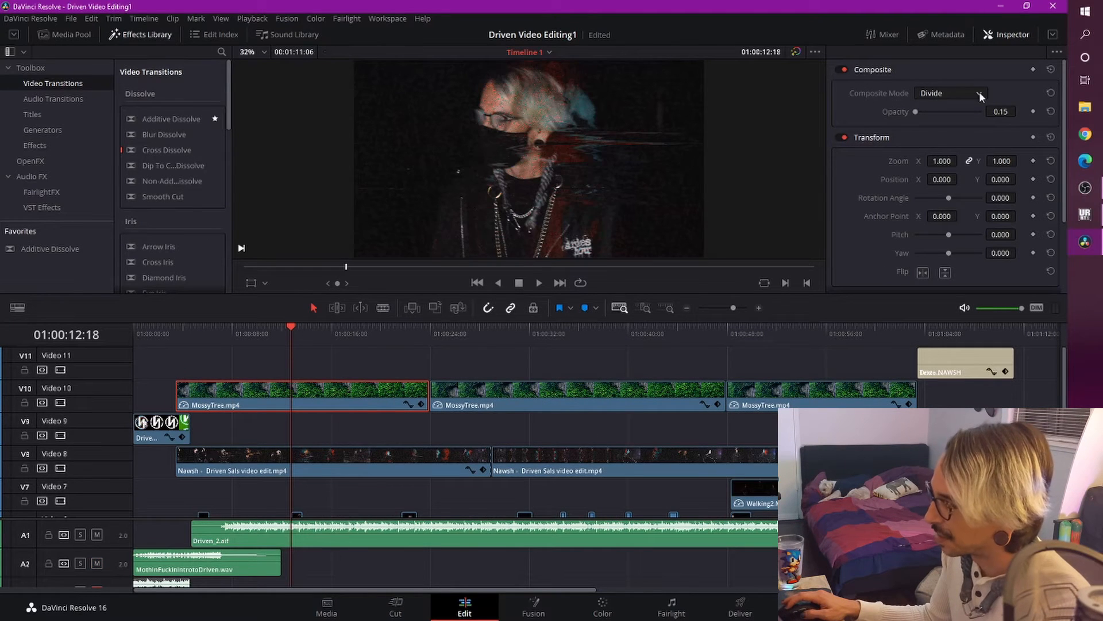
# Browse the MossyTree clip's composite modes, keep Divide, then try opacity 100 and play from 01:00:12:18.
pyautogui.click(980, 95)
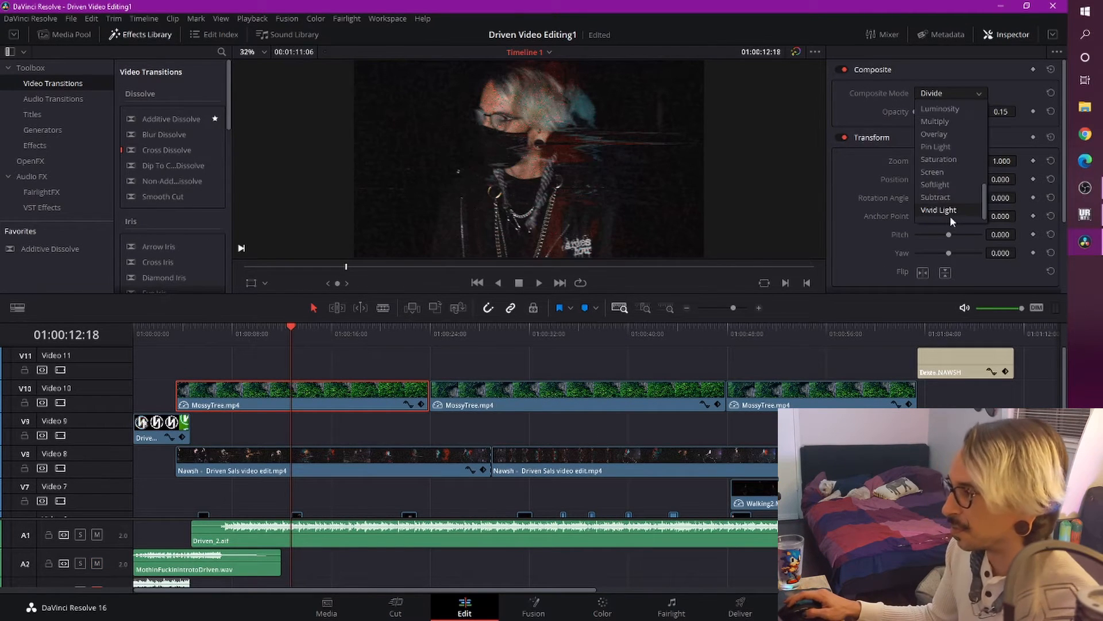
pyautogui.click(1010, 85)
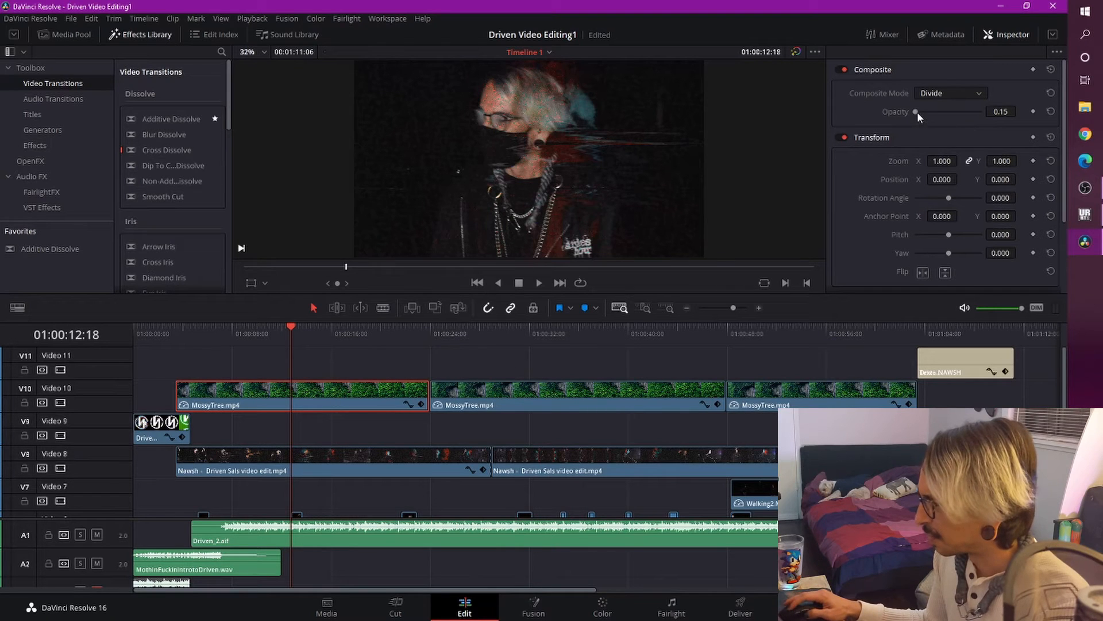
pyautogui.moveTo(915, 111); pyautogui.dragTo(1009, 117)
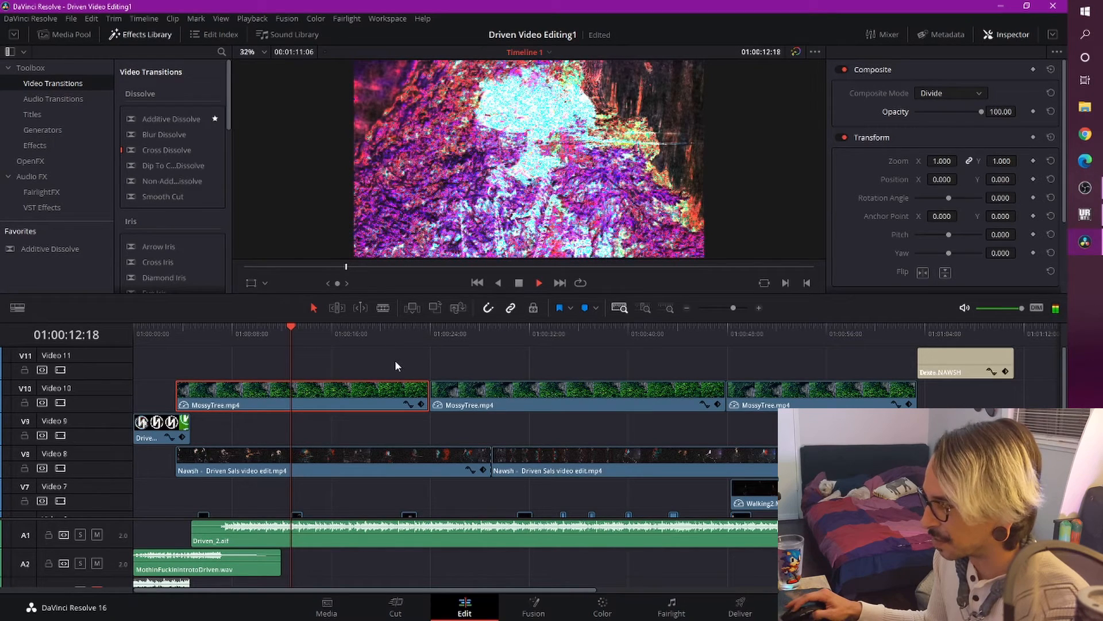
pyautogui.press('space')
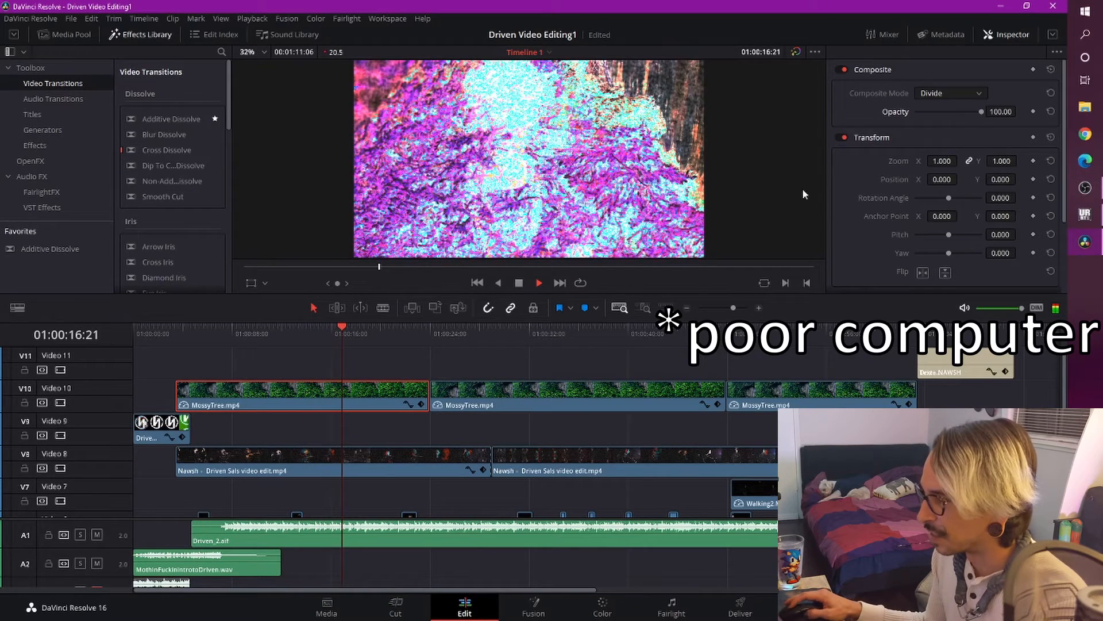
# Try lower opacities of 28.70 and 2.61 on the first MossyTree clip while playing the timeline.
pyautogui.click(981, 111)
pyautogui.moveTo(981, 111); pyautogui.dragTo(935, 121)
pyautogui.press('space')
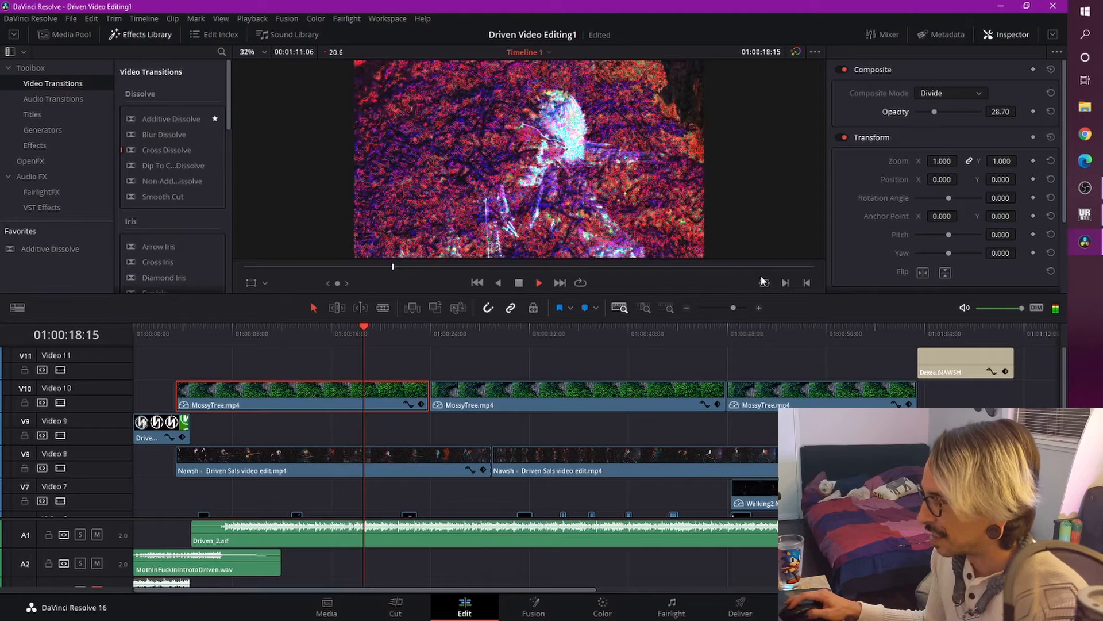
pyautogui.click(275, 329)
pyautogui.moveTo(935, 112); pyautogui.dragTo(916, 113)
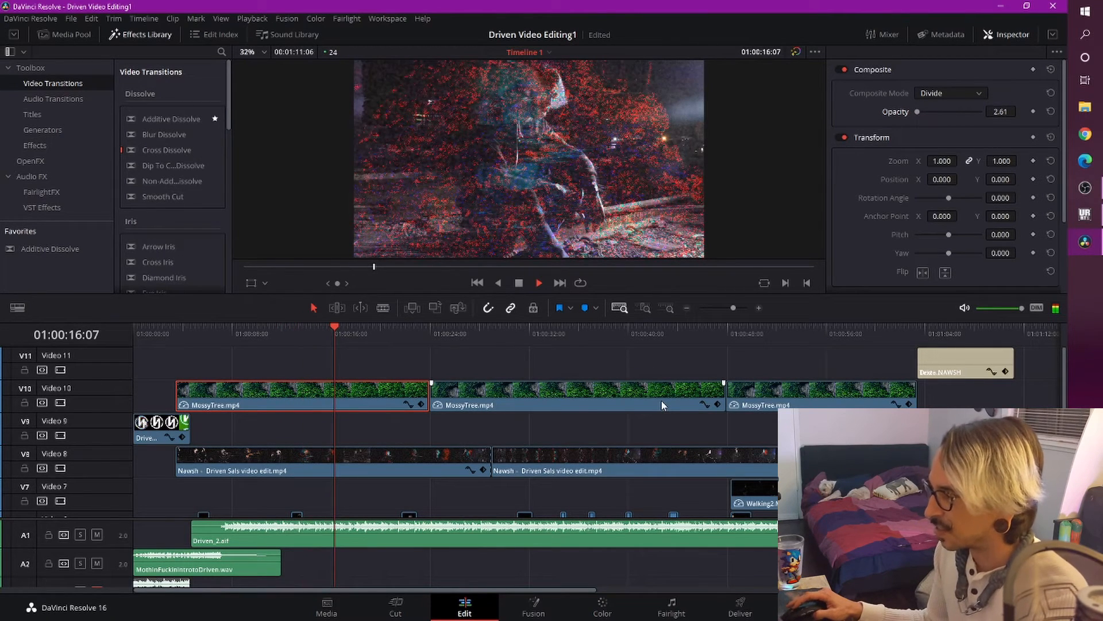
pyautogui.press('space')
# Set the first MossyTree clip's opacity to 0.15 and play the overlay from 01:00:10:16.
pyautogui.doubleClick(1001, 112)
pyautogui.write('0.15')
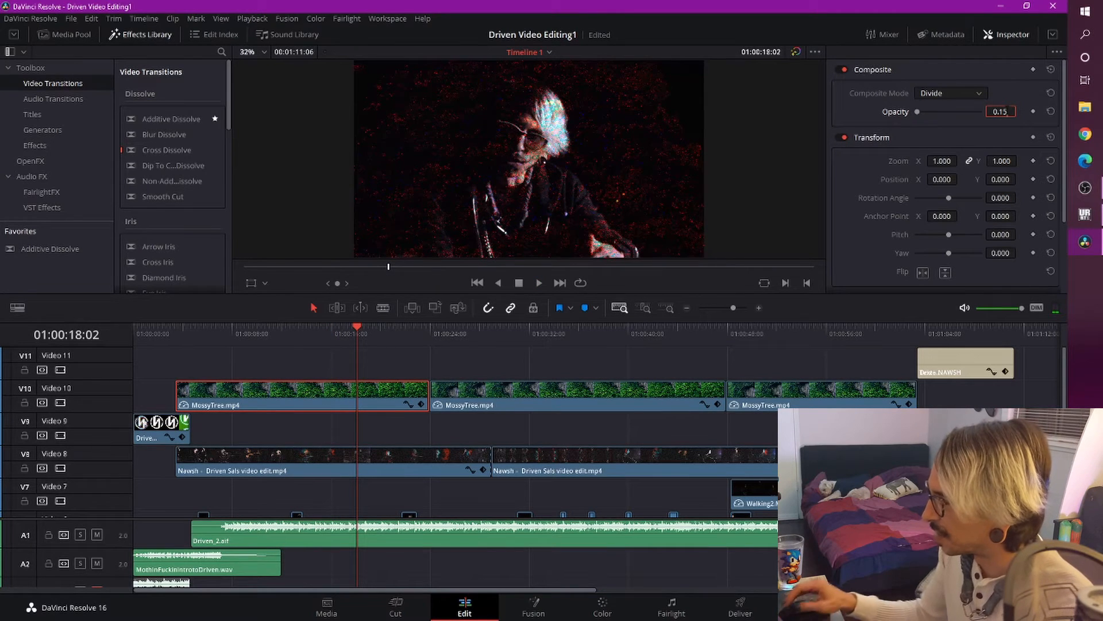
pyautogui.press('Return')
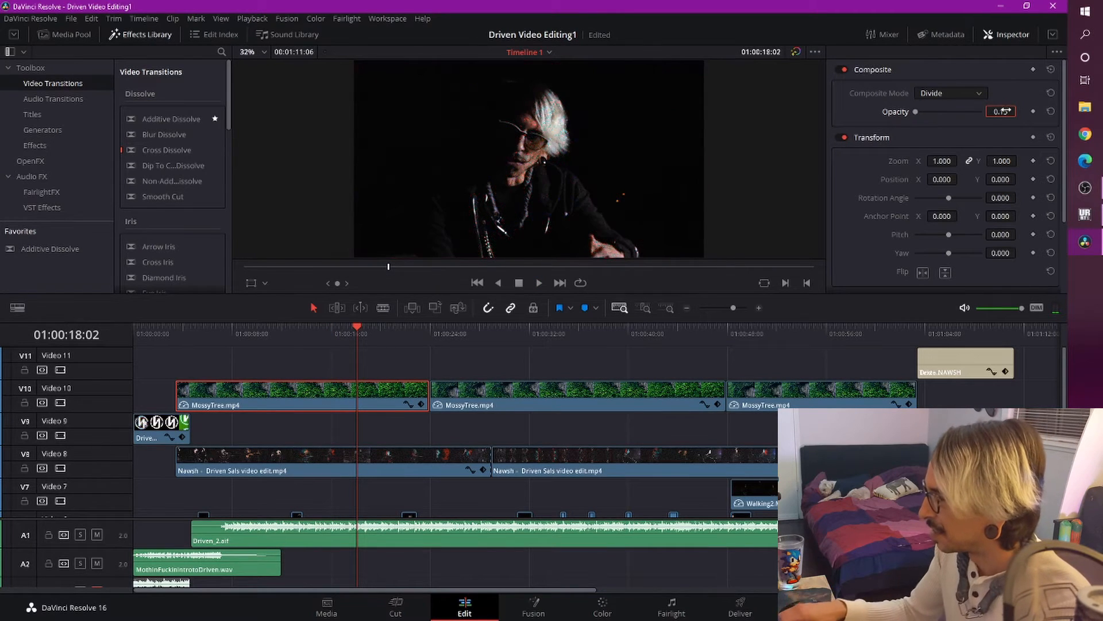
pyautogui.click(268, 329)
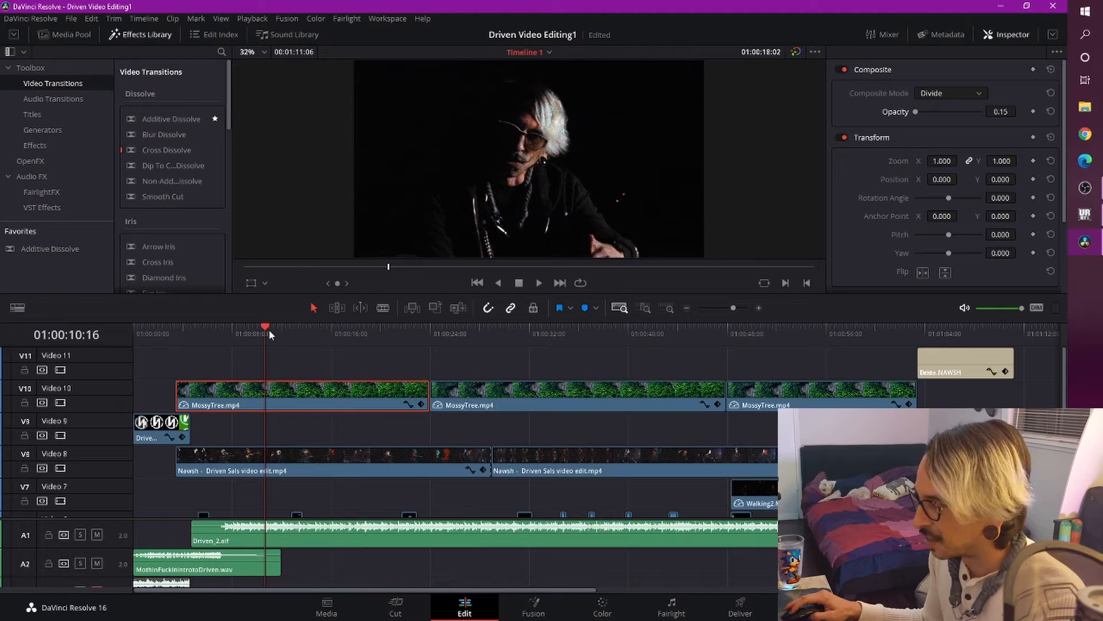
pyautogui.press('space')
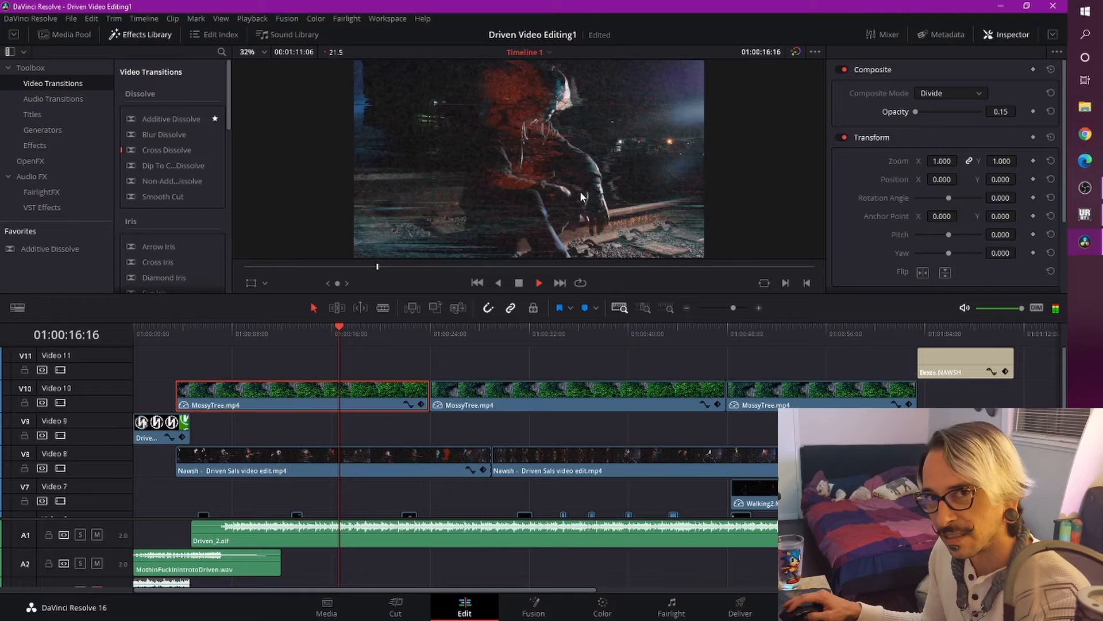
pyautogui.press('space')
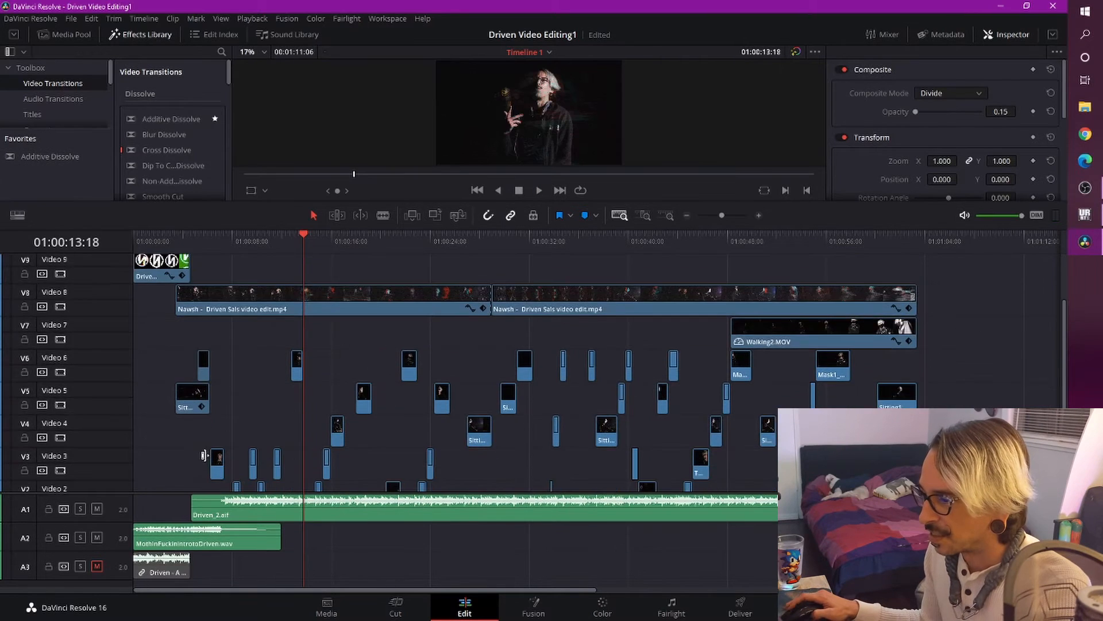
# Examine the lower-track cuts against the audio waveforms at 01:00:04:16 and close up around 01:00:12:00.
pyautogui.scroll(-3, 211, 454)
pyautogui.click(191, 241)
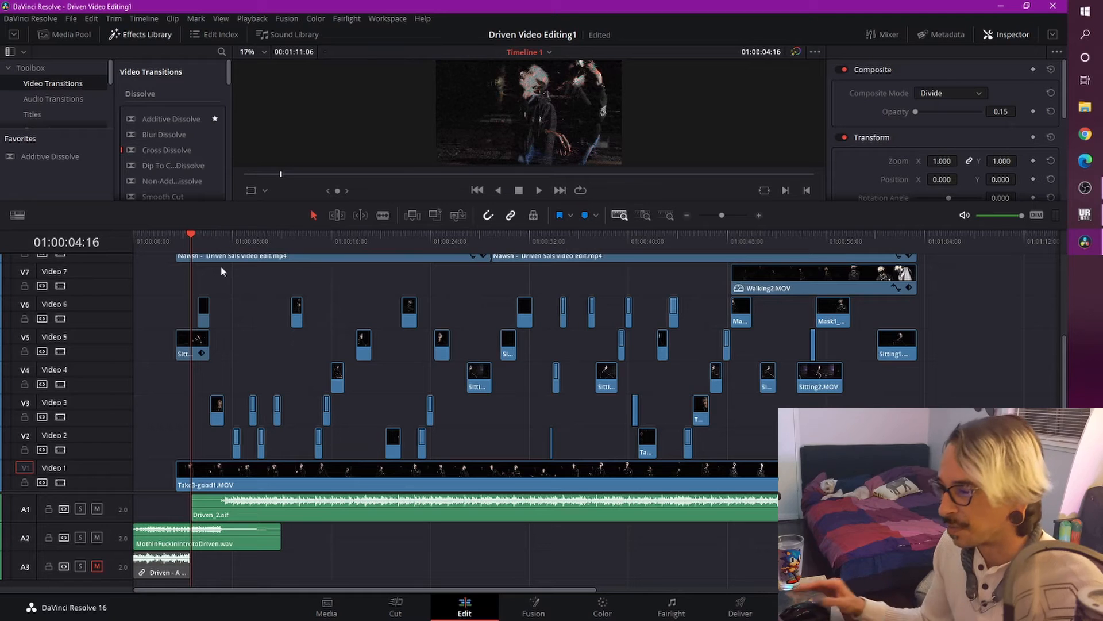
pyautogui.click(283, 234)
pyautogui.scroll(4, 278, 503)
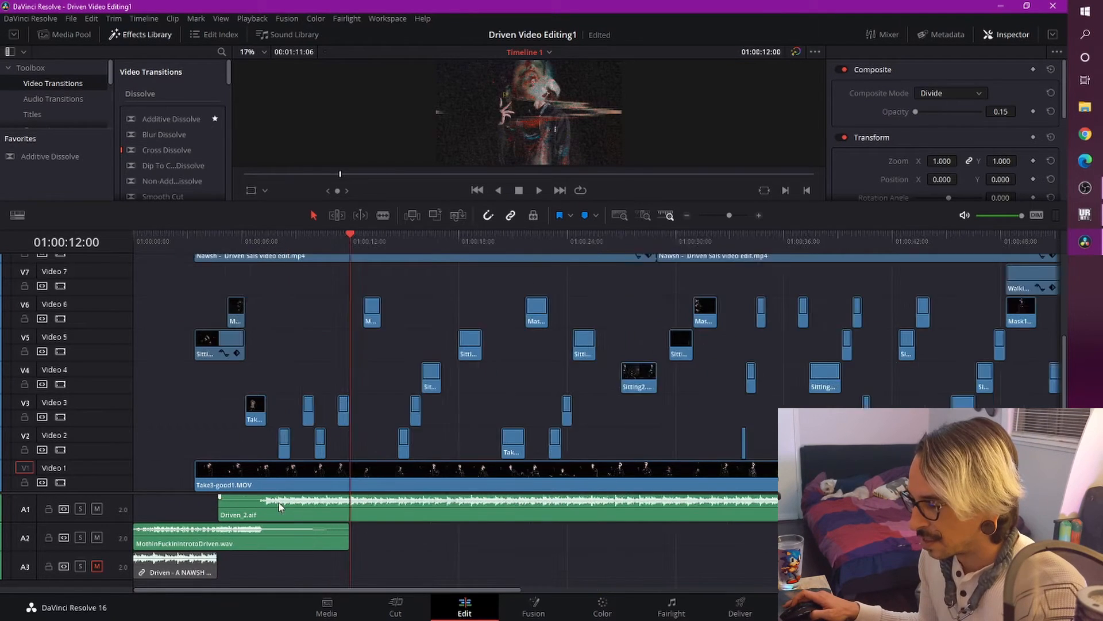
pyautogui.scroll(2, 374, 520)
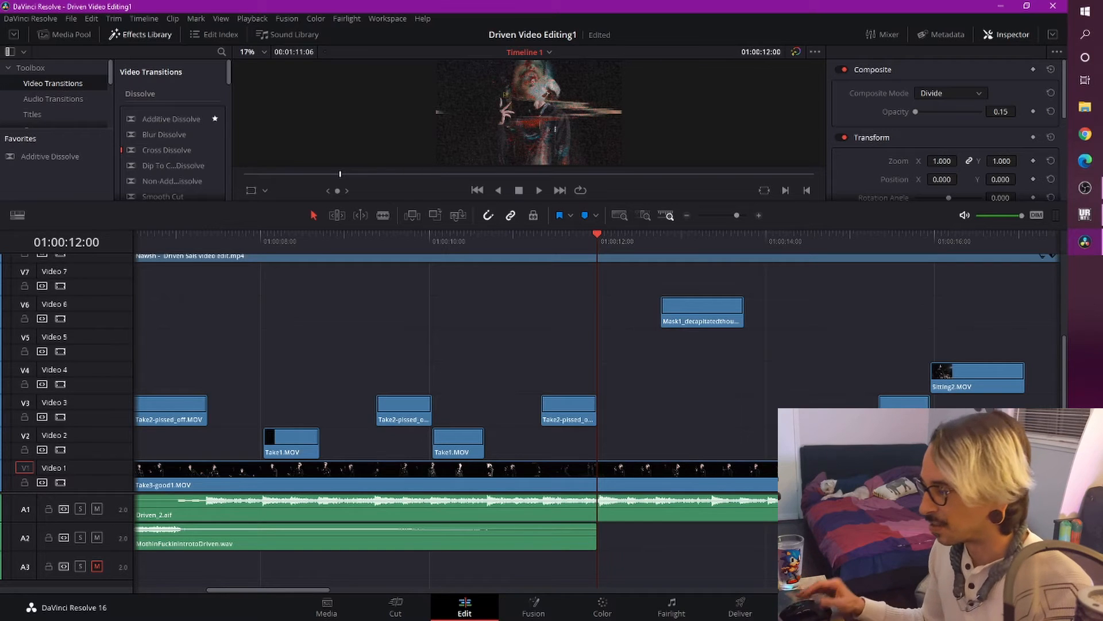
# Play the cut takes from 01:00:04:04 through to 01:00:13:11 with the surrounding clips in view.
pyautogui.click(687, 216)
pyautogui.click(270, 239)
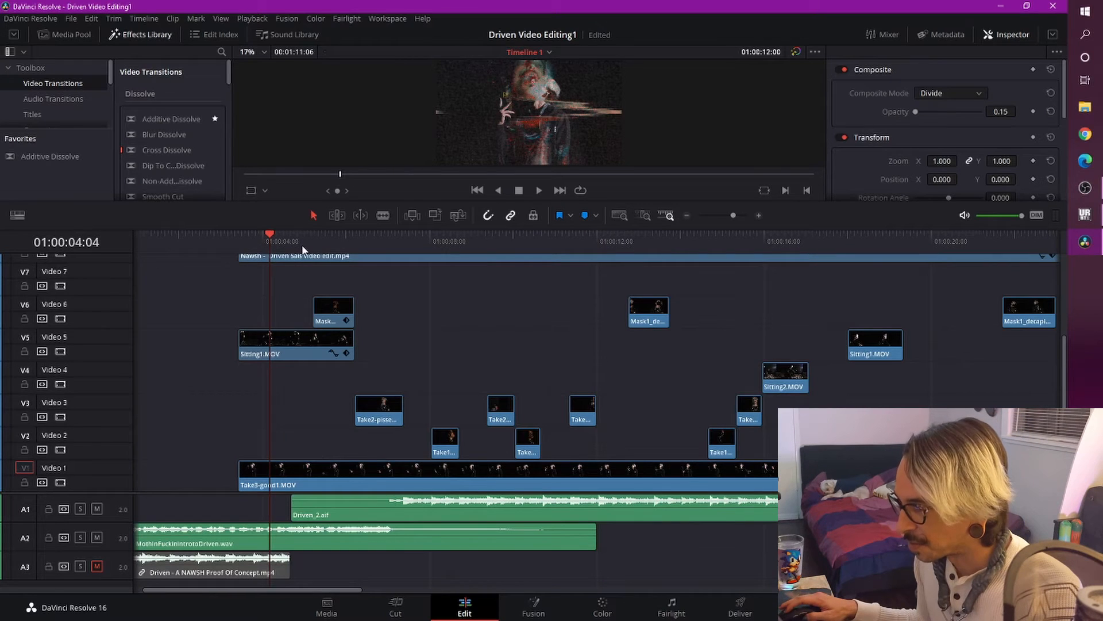
pyautogui.press('space')
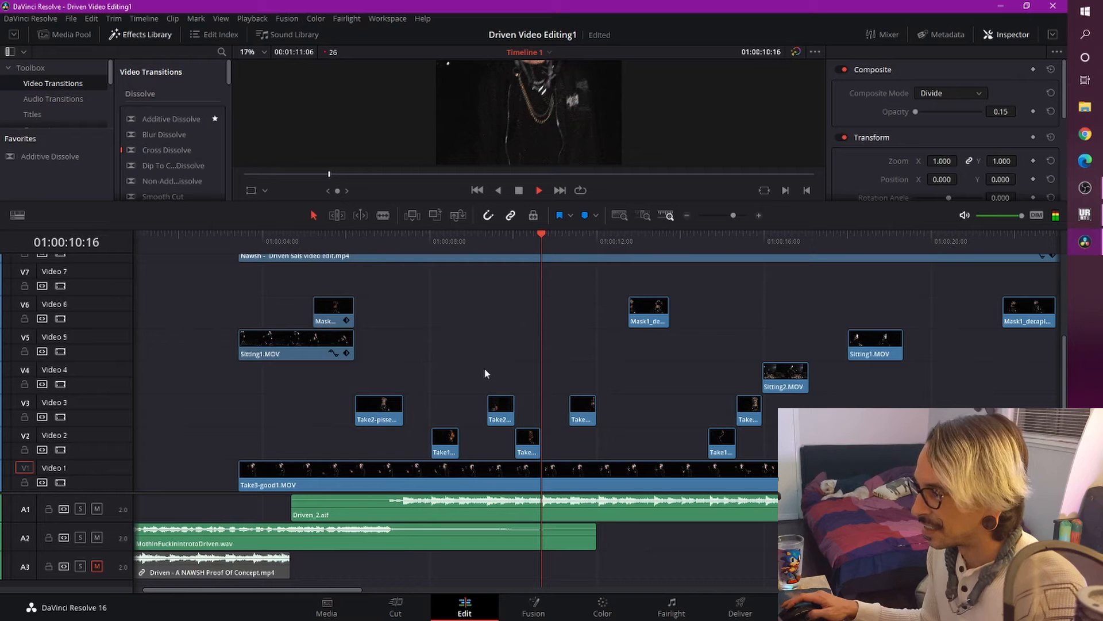
pyautogui.press('space')
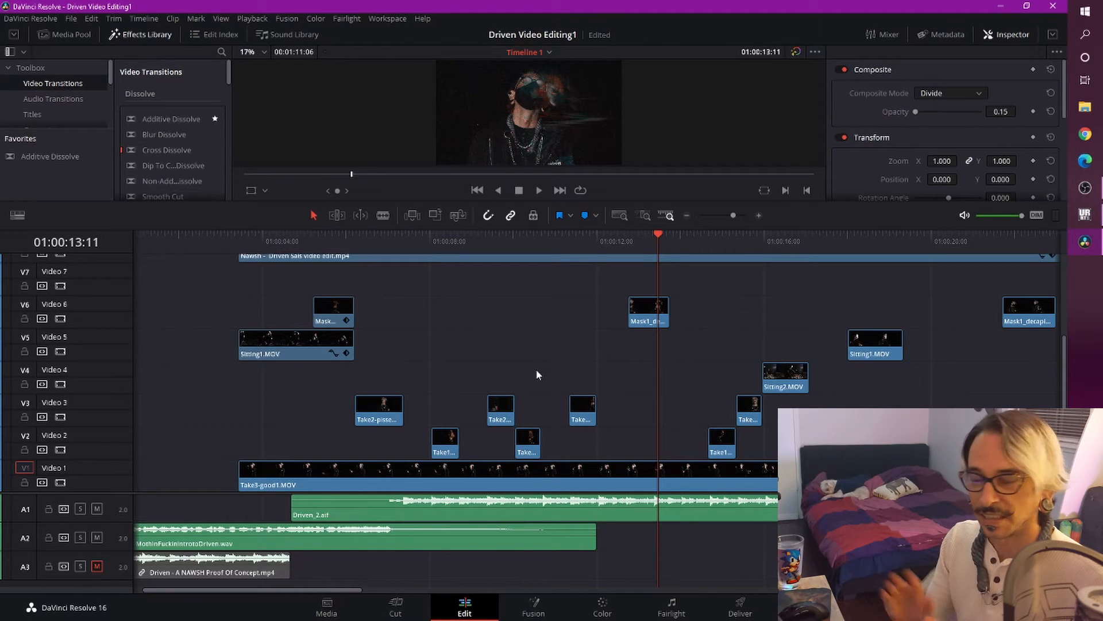
# Select the first Nawsh clip on Video 8 to inspect its composite mode and opacity keyframes, and enlarge the viewer.
pyautogui.scroll(3, 537, 373)
pyautogui.scroll(1, 534, 391)
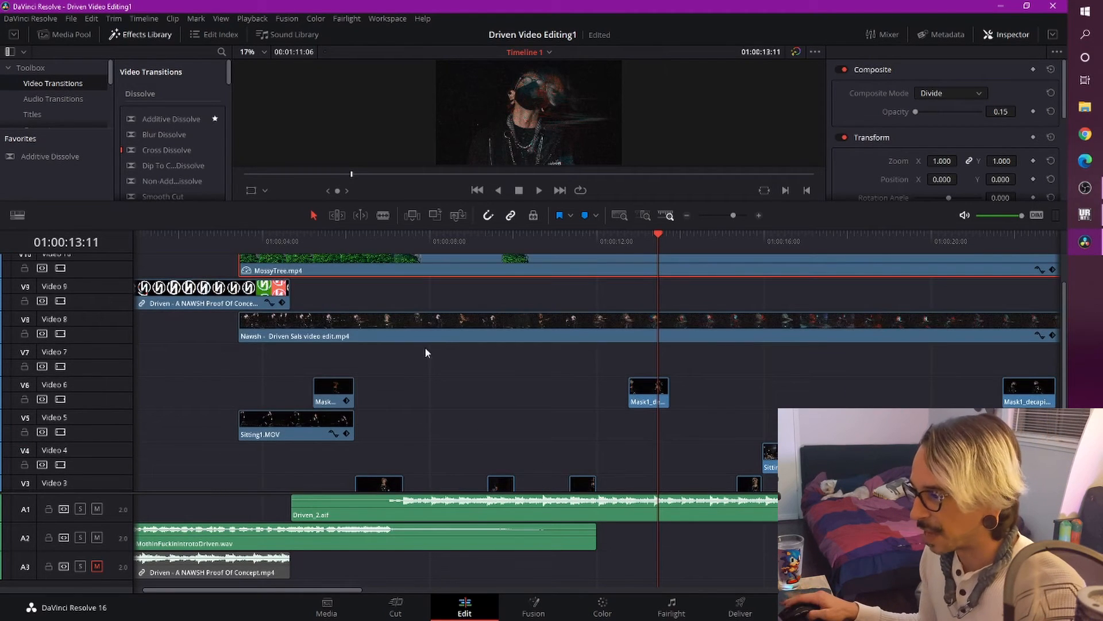
pyautogui.click(447, 322)
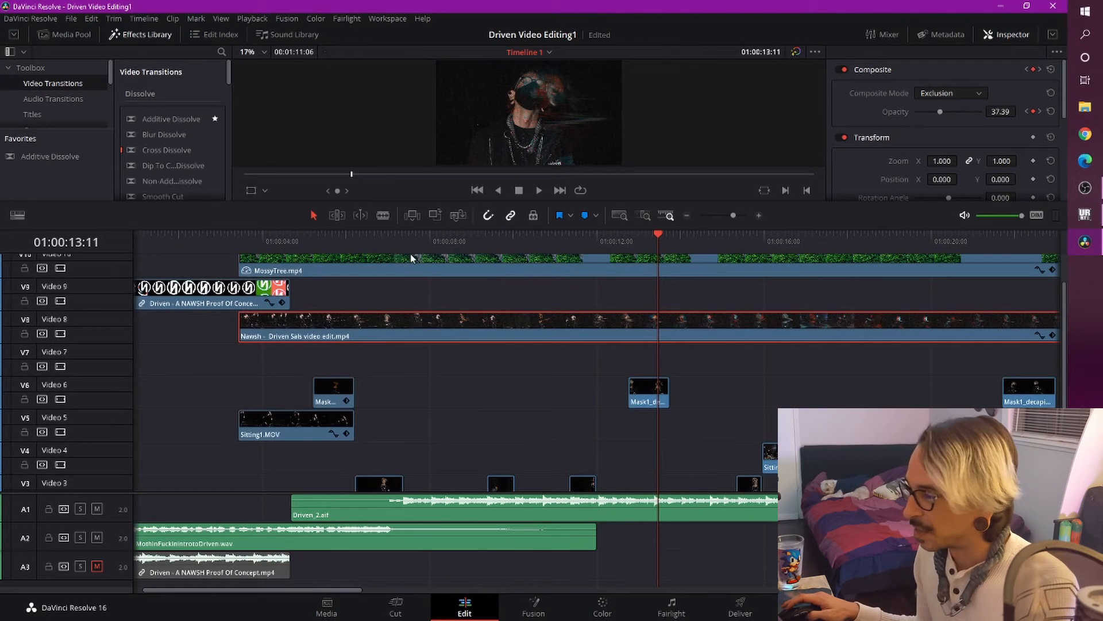
pyautogui.scroll(-3, 443, 396)
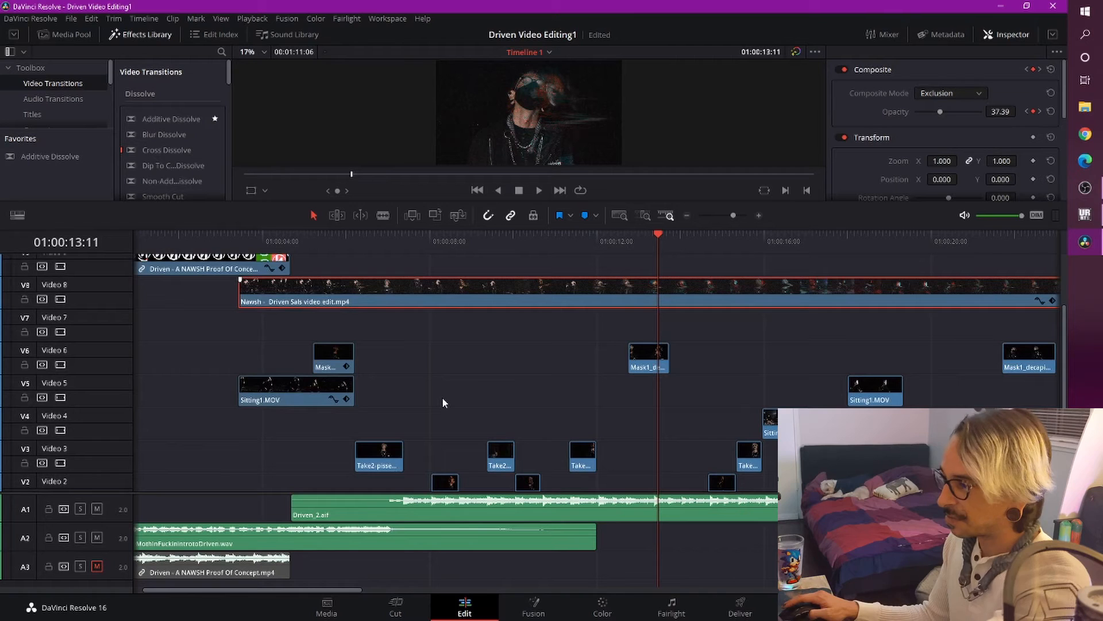
pyautogui.scroll(1, 442, 399)
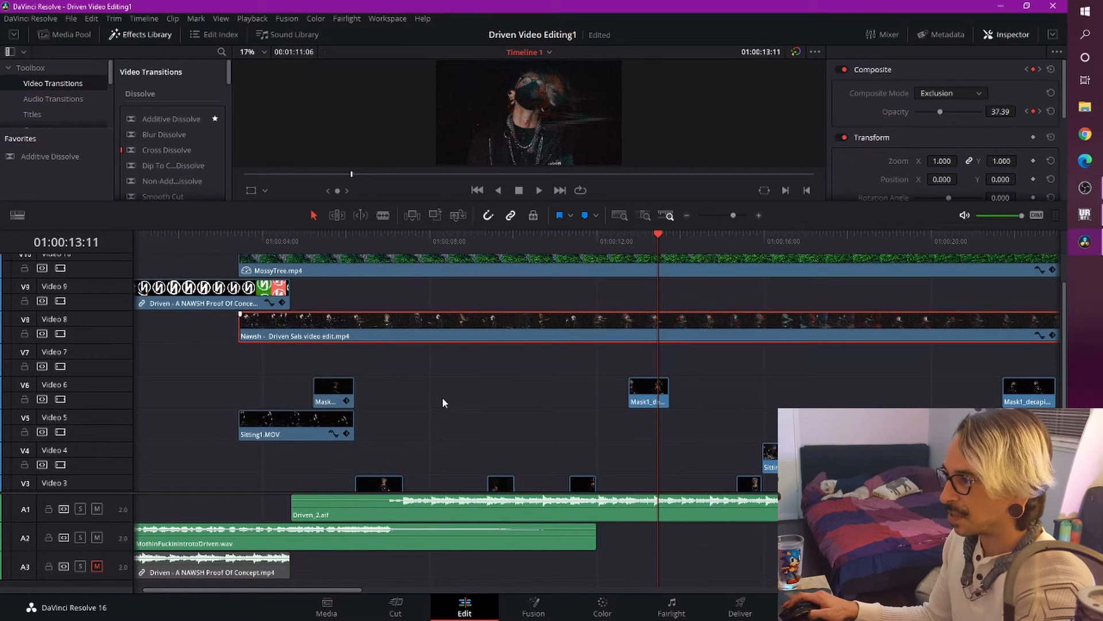
pyautogui.scroll(1, 404, 390)
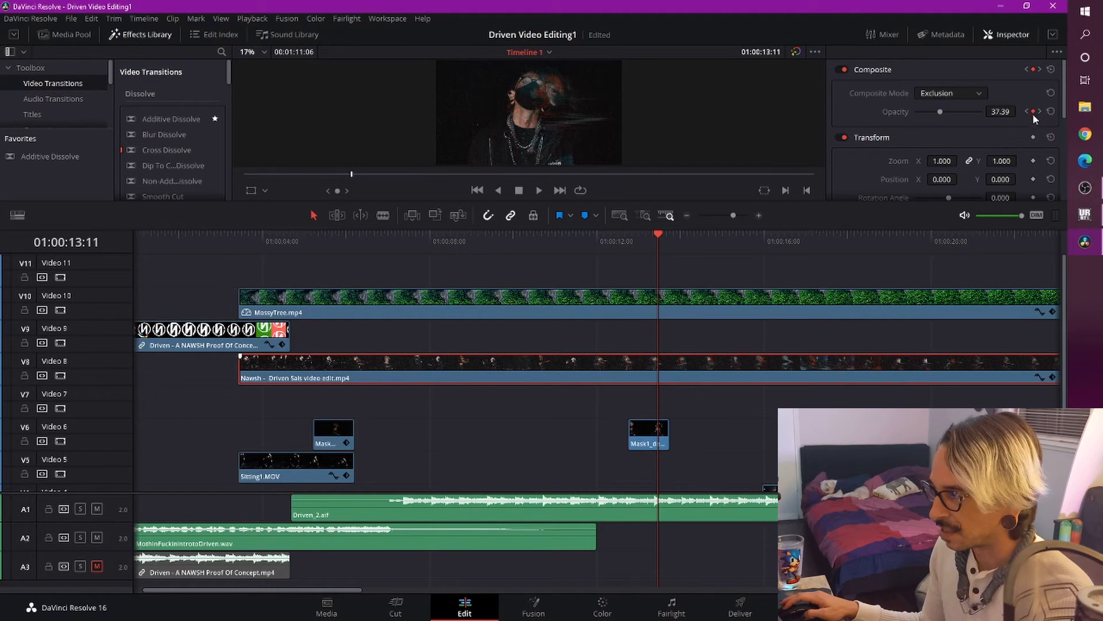
pyautogui.moveTo(607, 201); pyautogui.dragTo(607, 294)
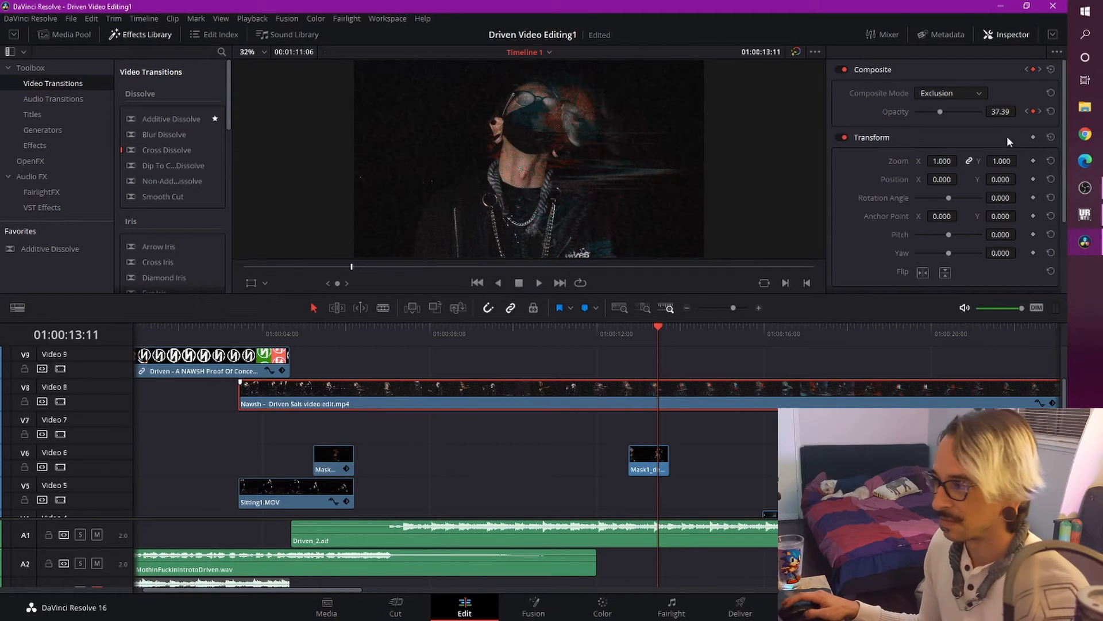
# Step back through the Video 8 clip's opacity keyframes from 01:00:13:11 to 01:00:10:01.
pyautogui.click(1027, 113)
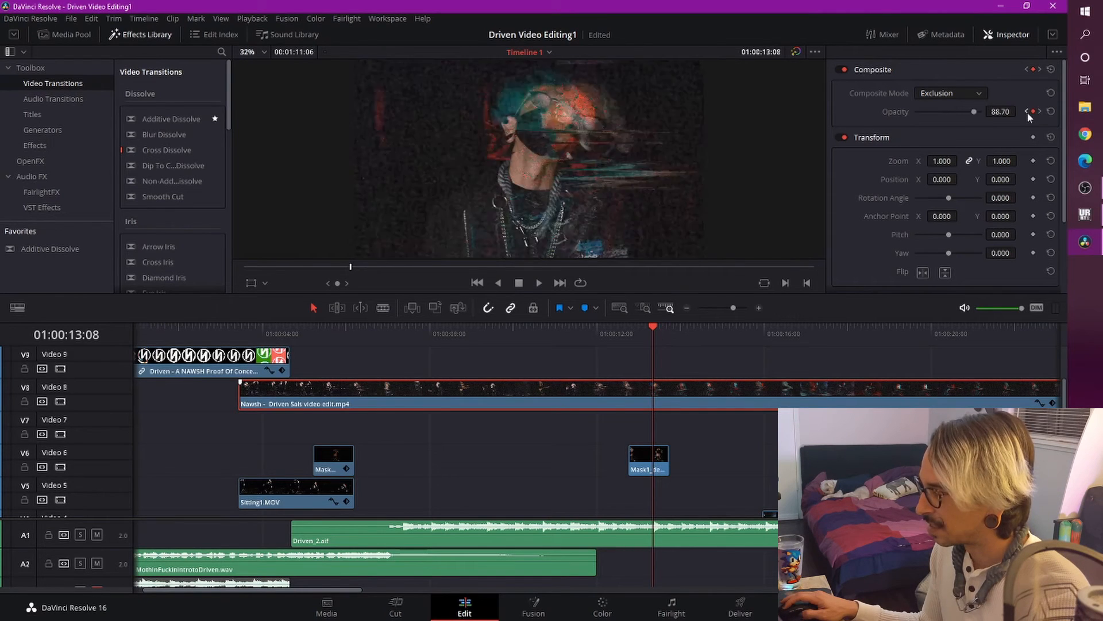
pyautogui.click(1028, 112)
pyautogui.click(1028, 113)
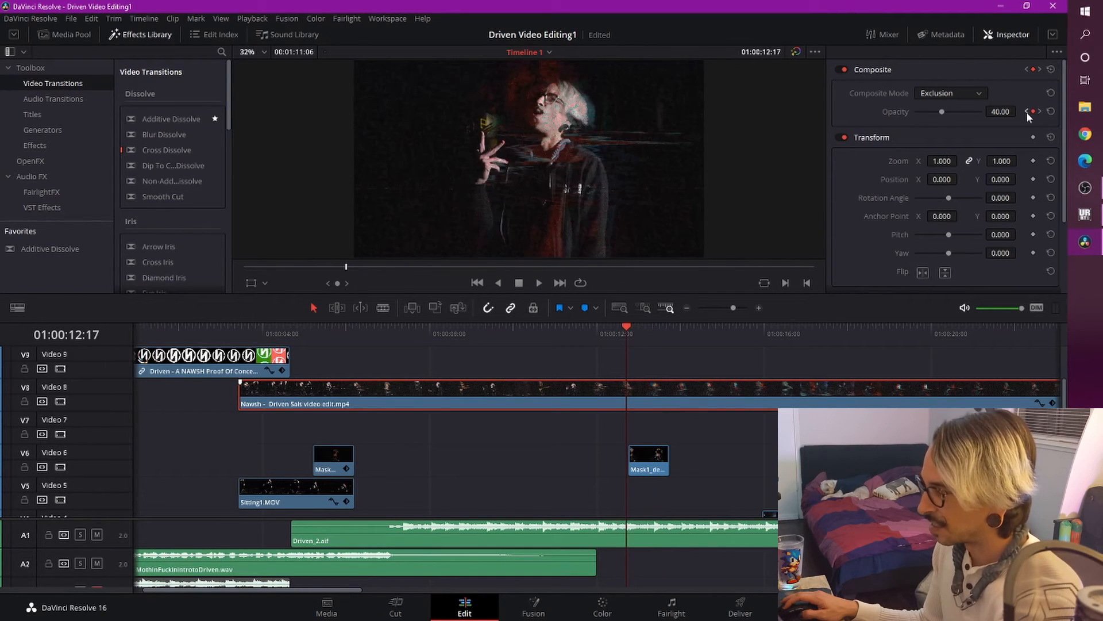
pyautogui.click(1027, 113)
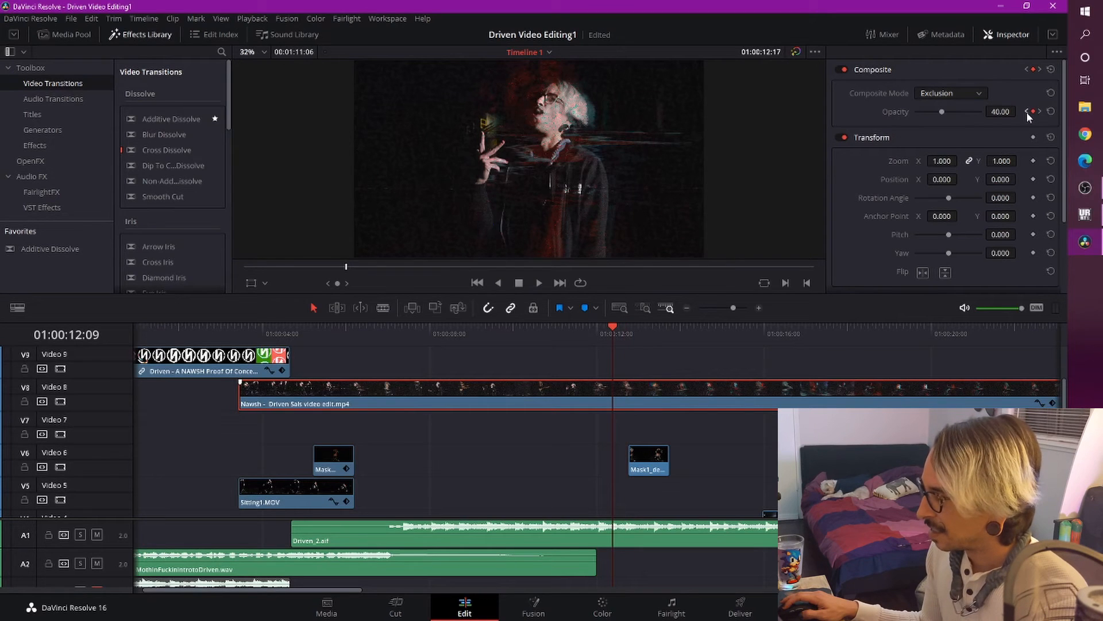
pyautogui.click(1028, 113)
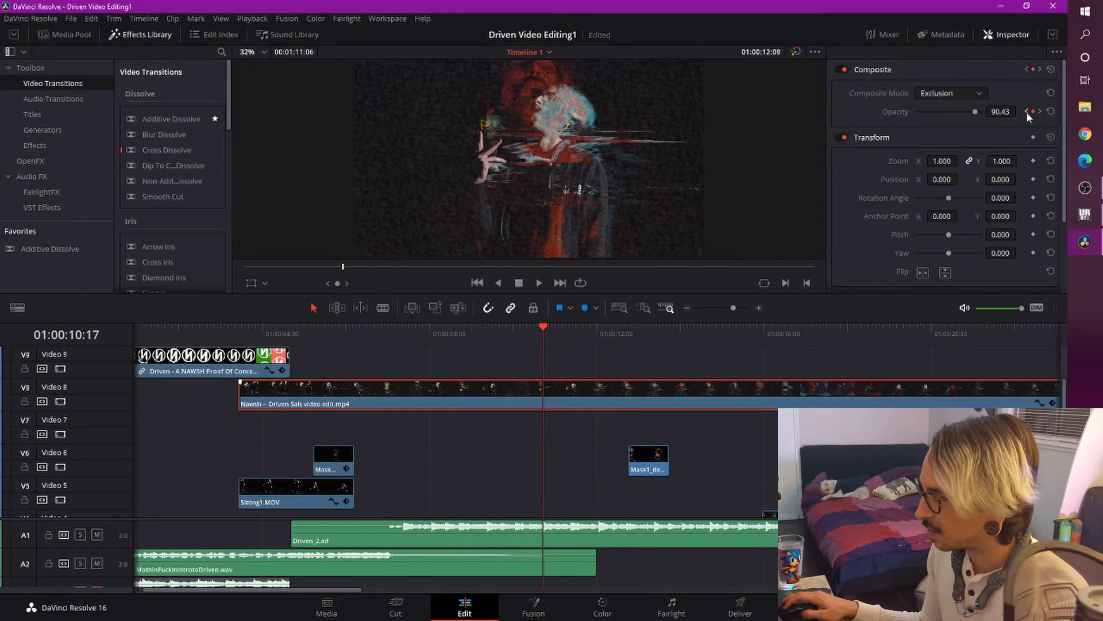
pyautogui.click(1028, 113)
pyautogui.click(1028, 112)
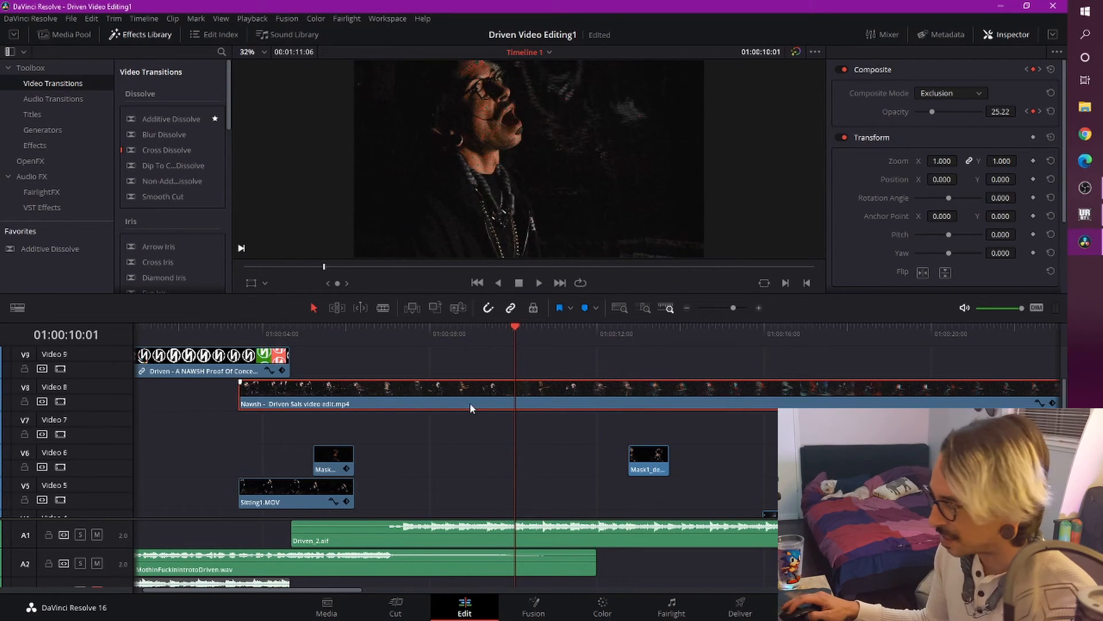
# Show the Video 8 clip's opacity keyframe curve, hide it again, and move the playhead to 01:00:04:03.
pyautogui.click(1040, 403)
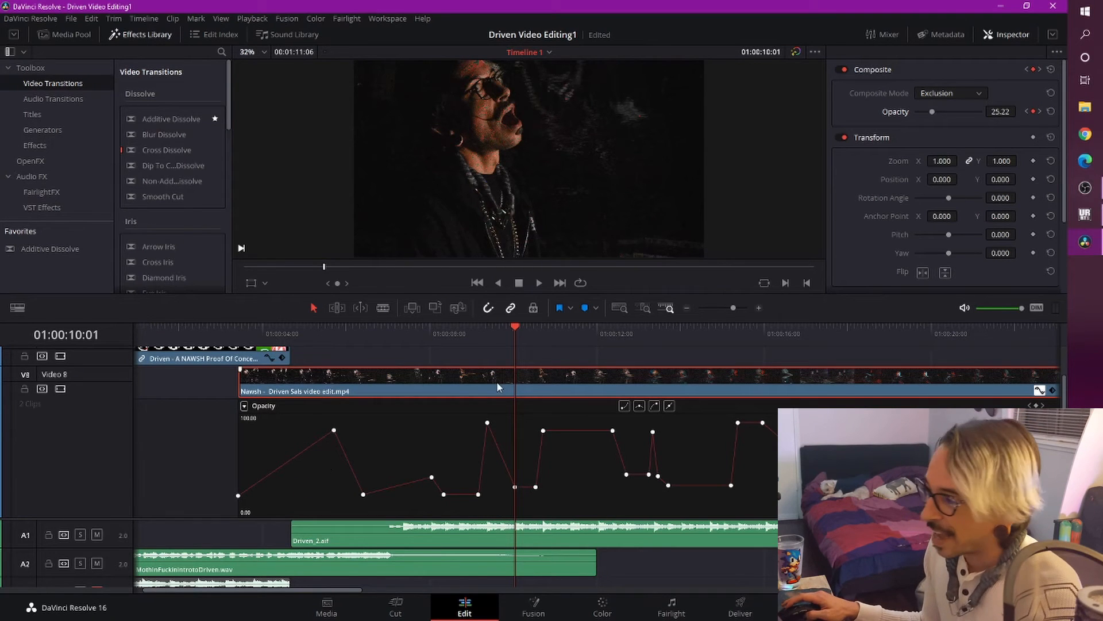
pyautogui.click(1040, 391)
pyautogui.click(291, 329)
pyautogui.click(268, 329)
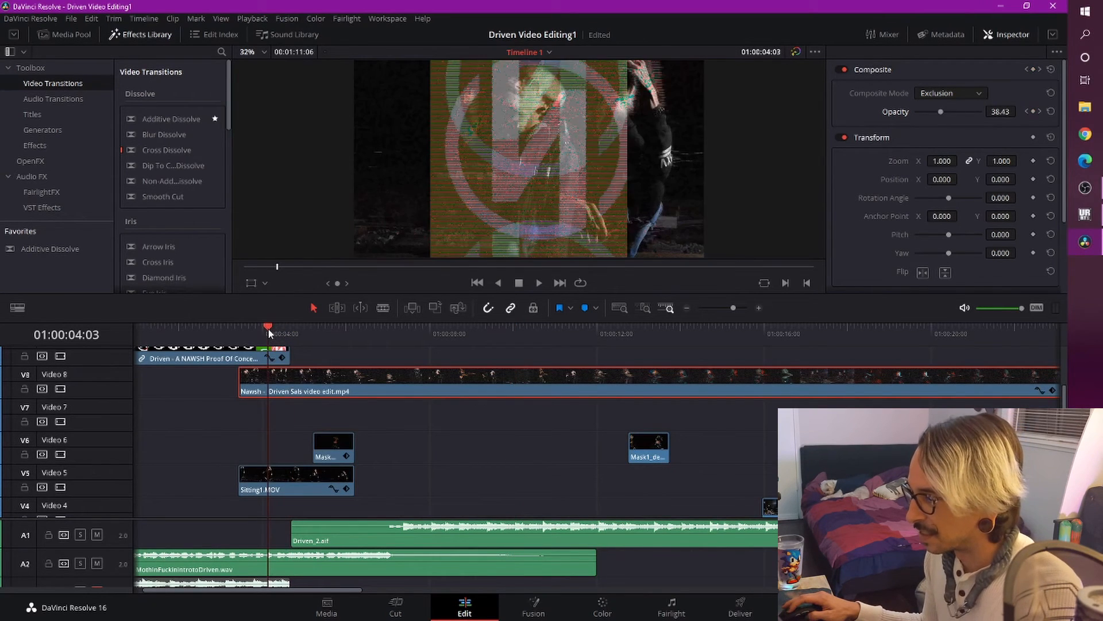
# Scrub the playhead through 01:00:05:05 and 01:00:05:19 to 01:00:08:01 to preview how the overlays change over the takes.
pyautogui.moveTo(283, 332); pyautogui.dragTo(337, 325)
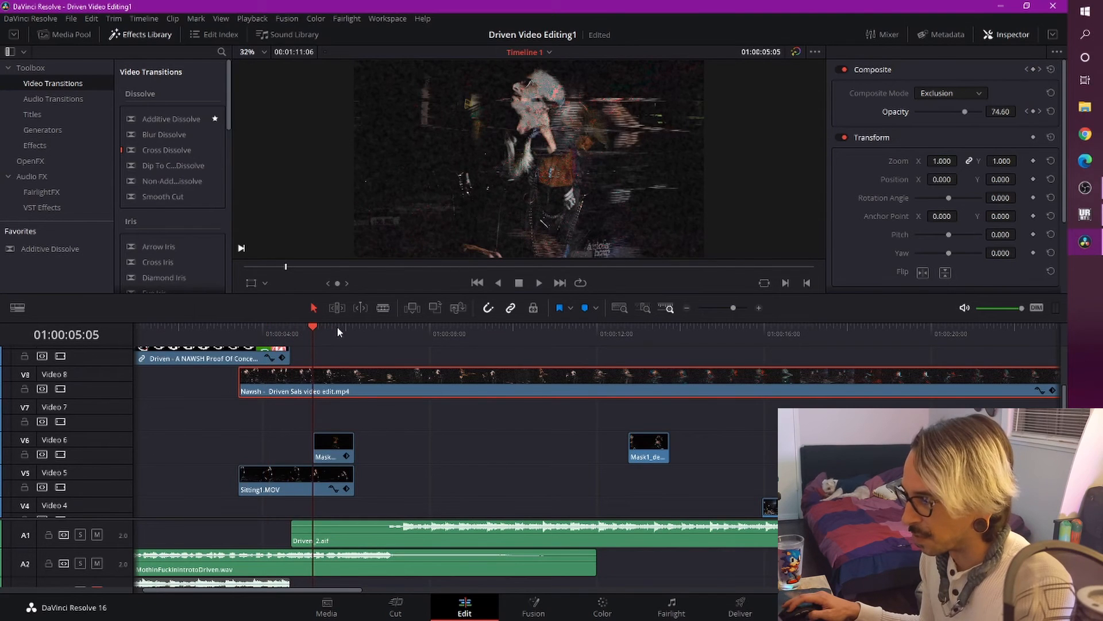
pyautogui.scroll(-2, 456, 447)
pyautogui.scroll(2, 454, 466)
pyautogui.scroll(3, 451, 488)
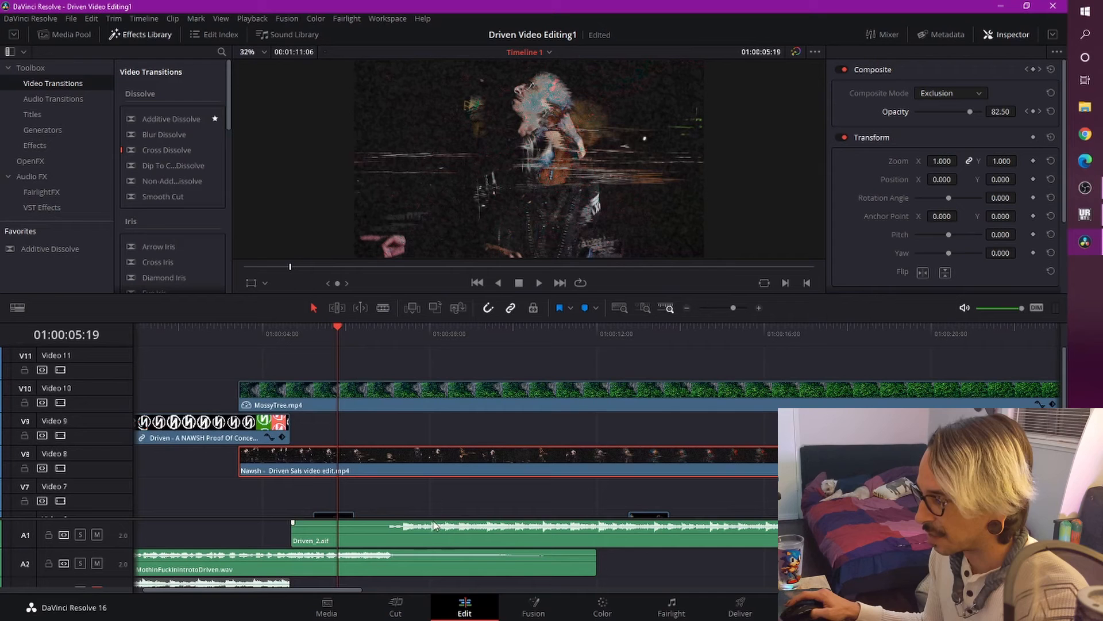
pyautogui.click(435, 331)
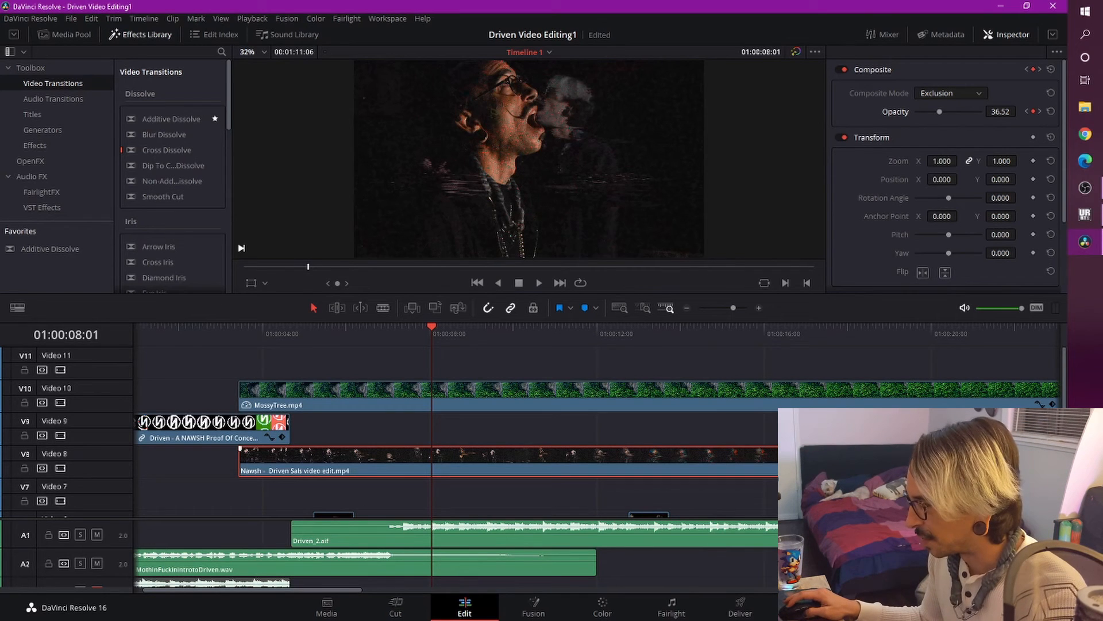
# Show the opacity keyframe curves of both Nawsh clips on Video 8 across the full timeline, then hide them.
pyautogui.click(1040, 470)
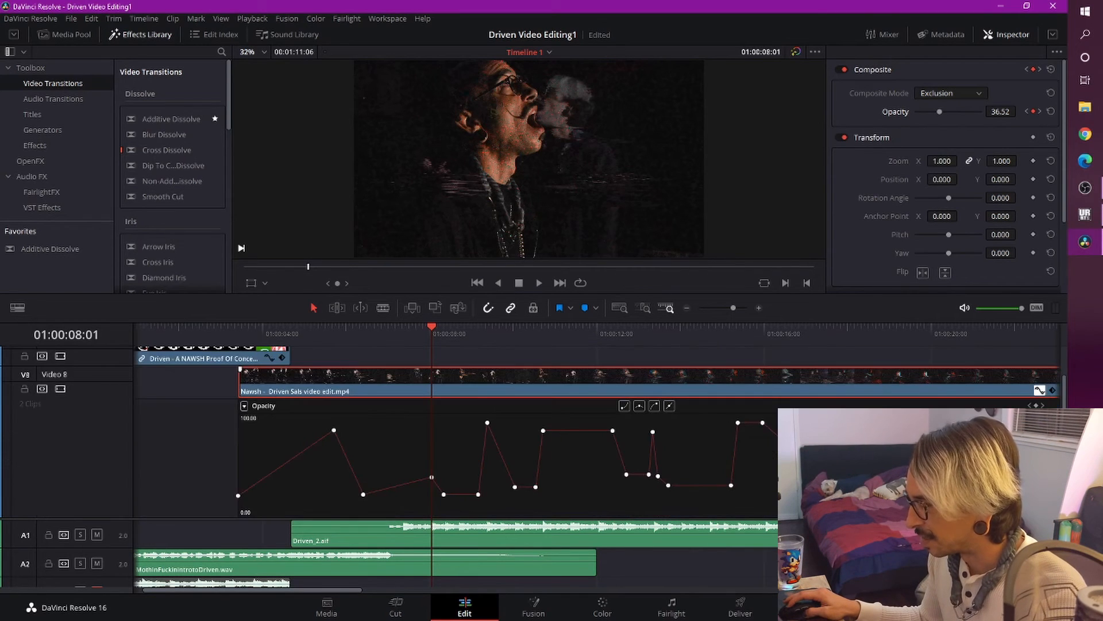
pyautogui.click(626, 308)
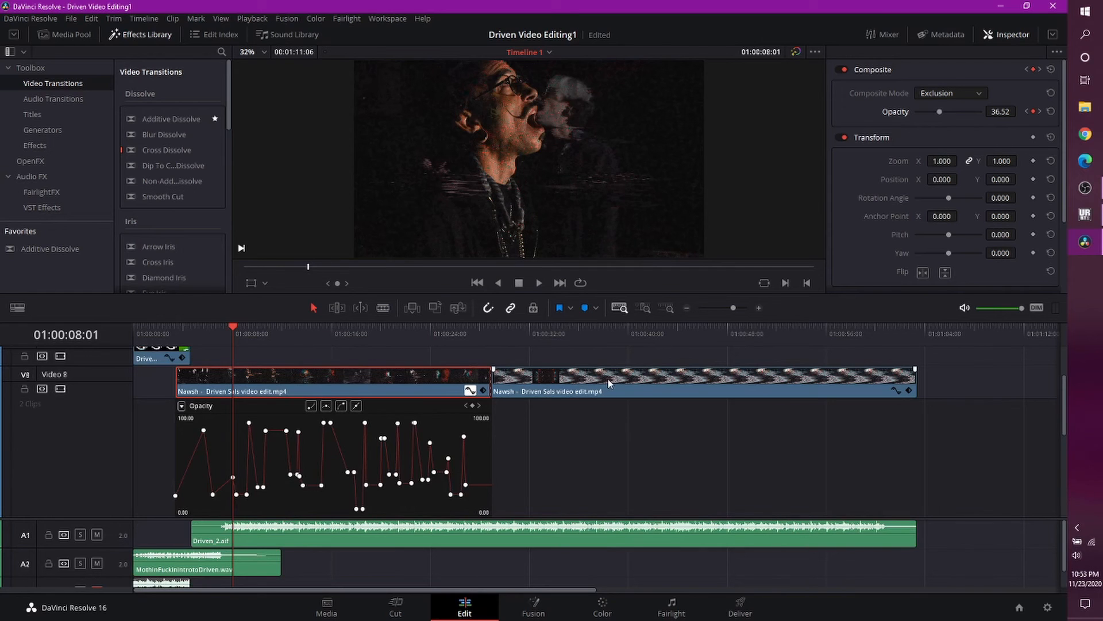
pyautogui.click(608, 378)
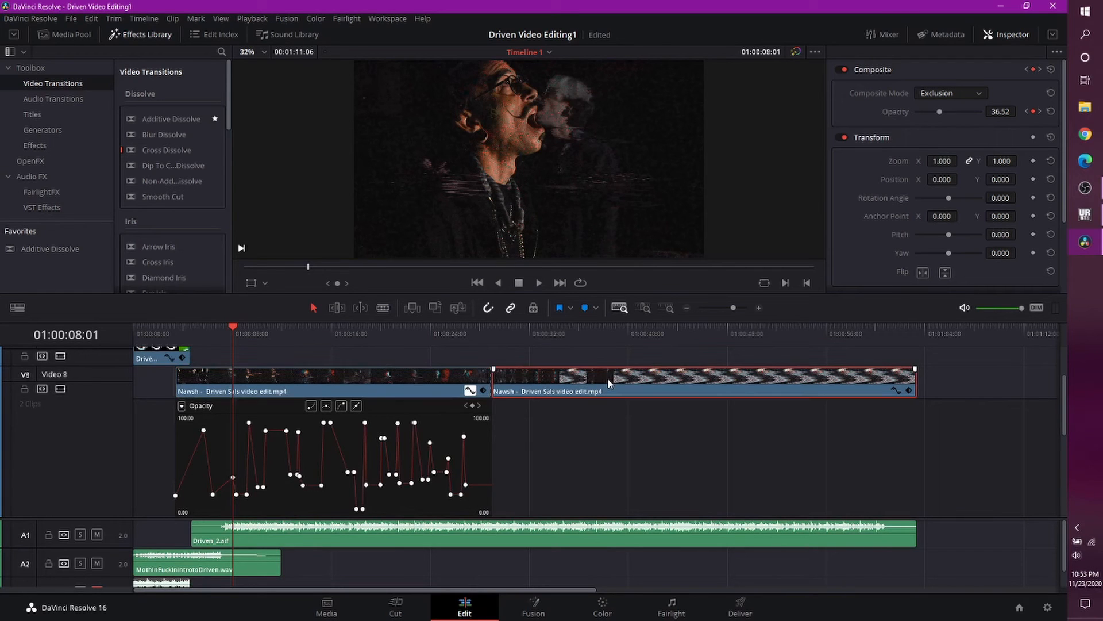
pyautogui.click(896, 390)
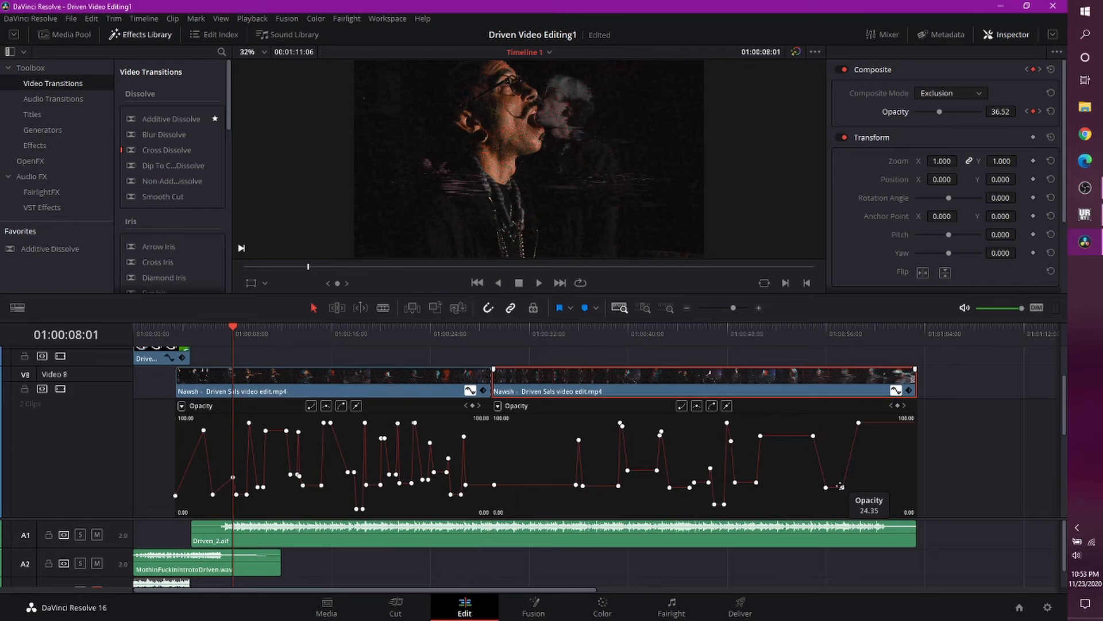
pyautogui.click(895, 390)
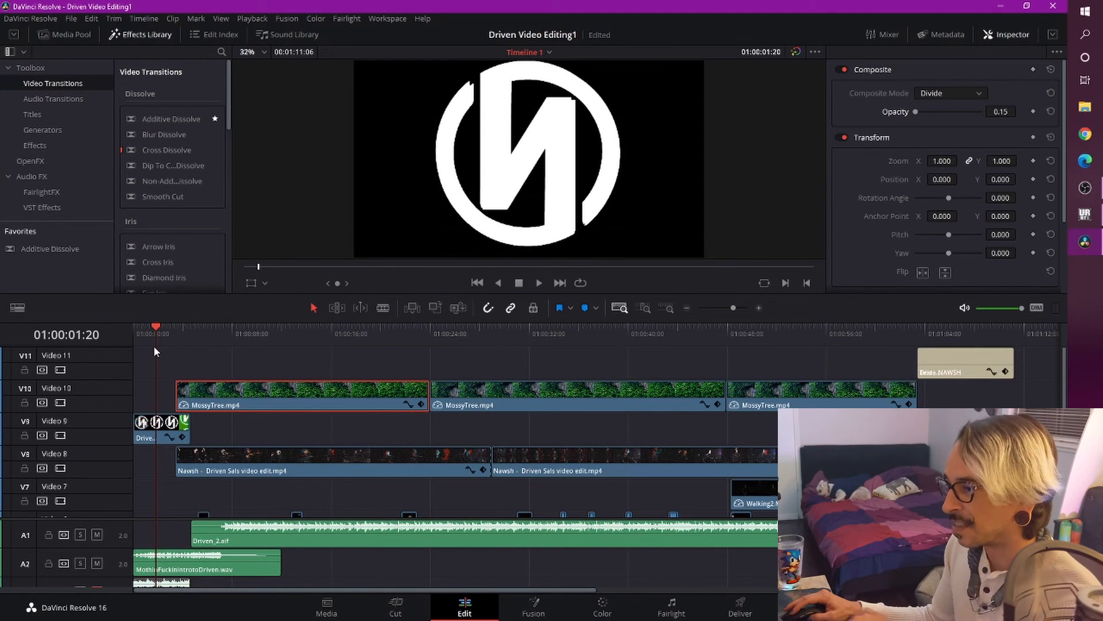
# Select the logo intro clip on Video 9, go to 01:00:03:10, and briefly show its opacity fade curve.
pyautogui.click(173, 425)
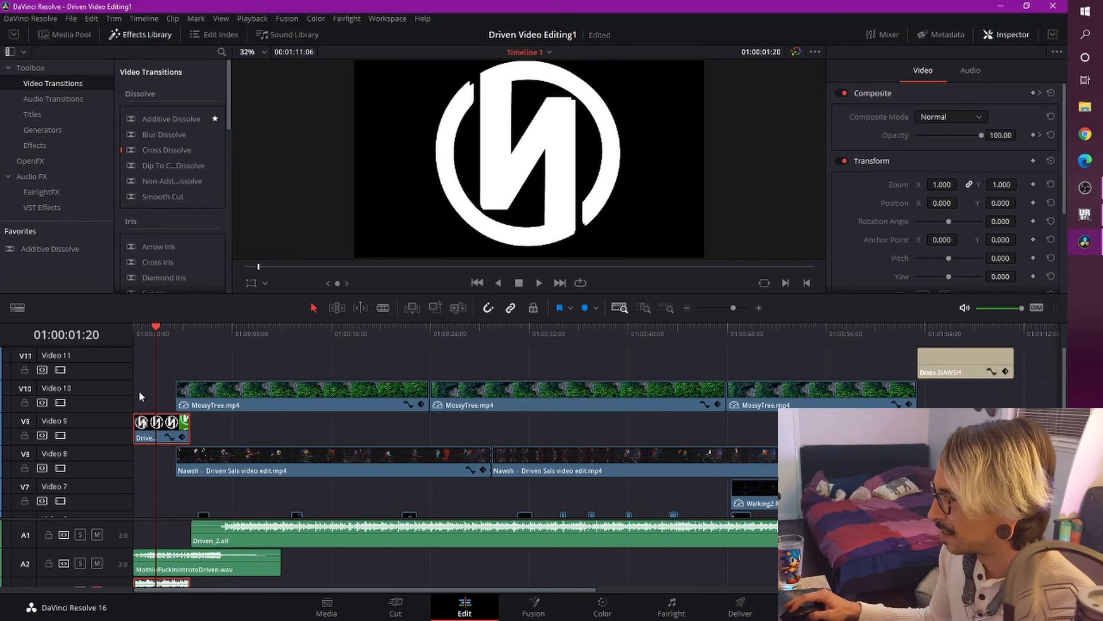
pyautogui.click(189, 332)
pyautogui.click(180, 330)
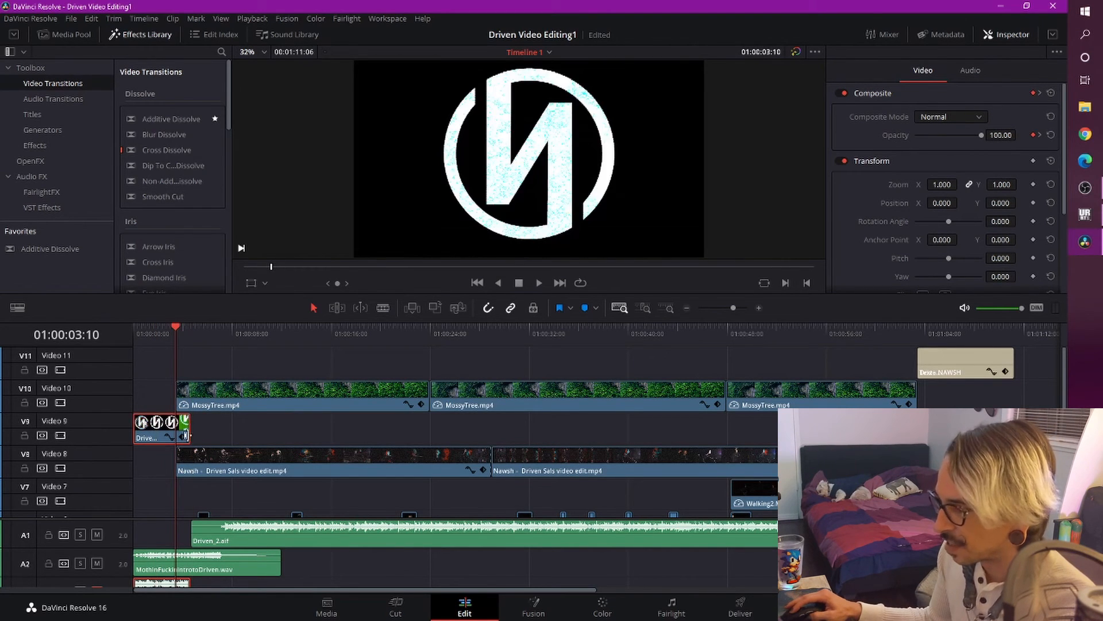
pyautogui.click(169, 437)
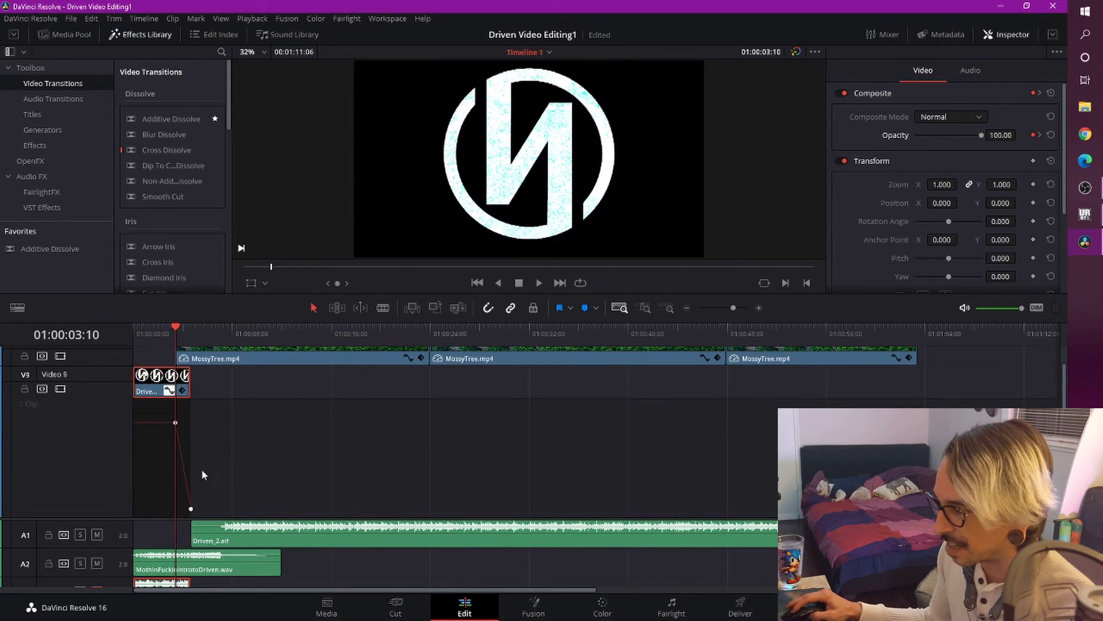
pyautogui.click(169, 389)
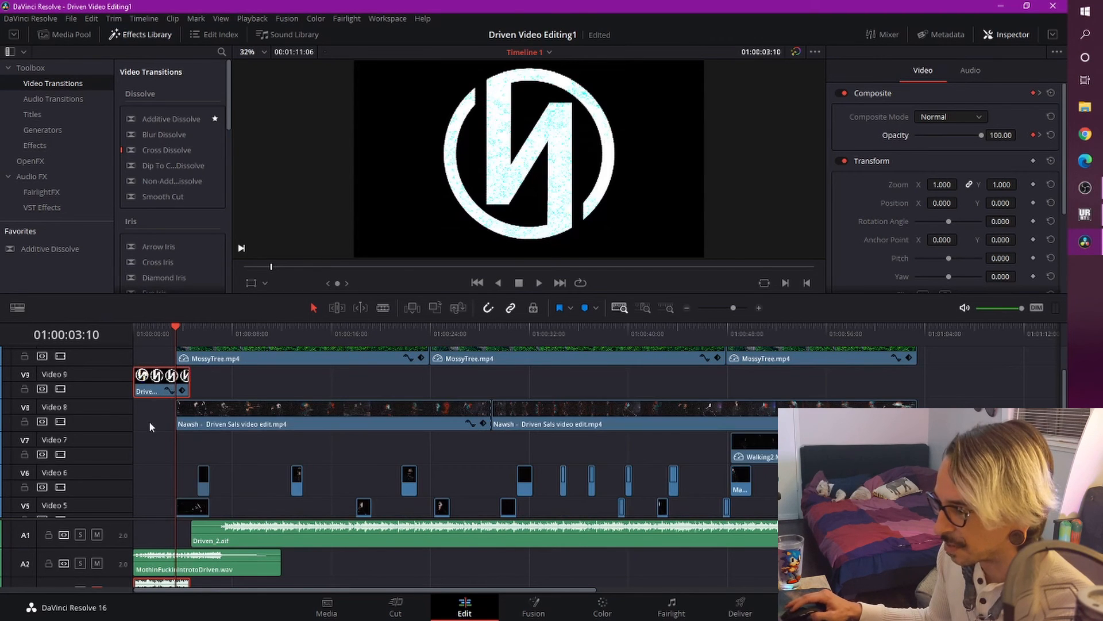
# Look over the stacked video tracks down to Video 1, and preview the closing credits at 01:01:07:22.
pyautogui.scroll(-2, 150, 422)
pyautogui.scroll(-2, 150, 426)
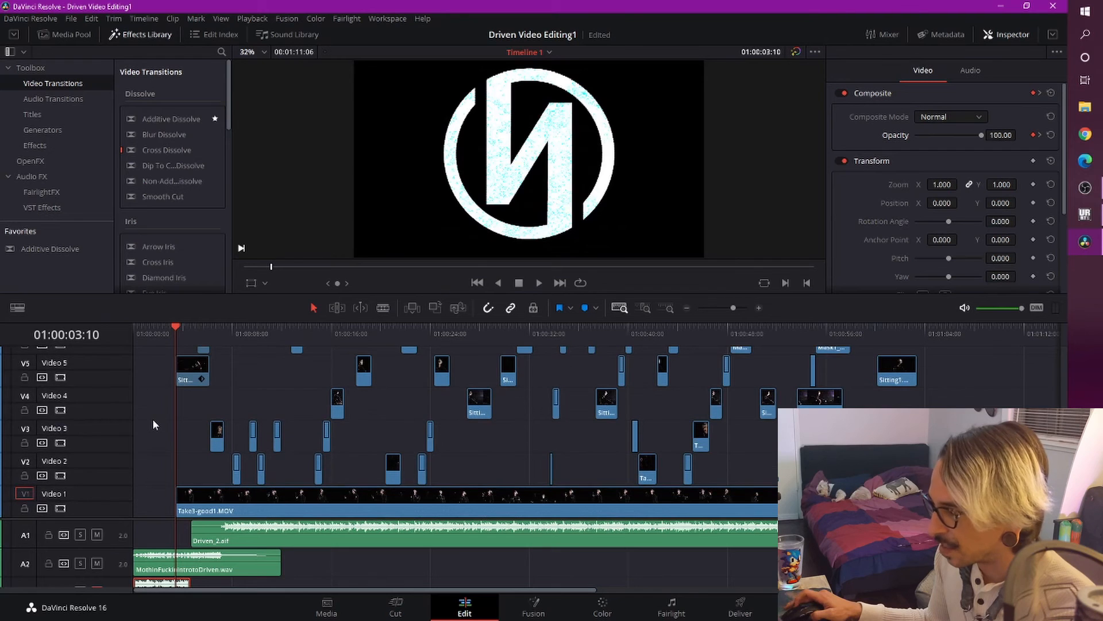
pyautogui.scroll(6, 193, 425)
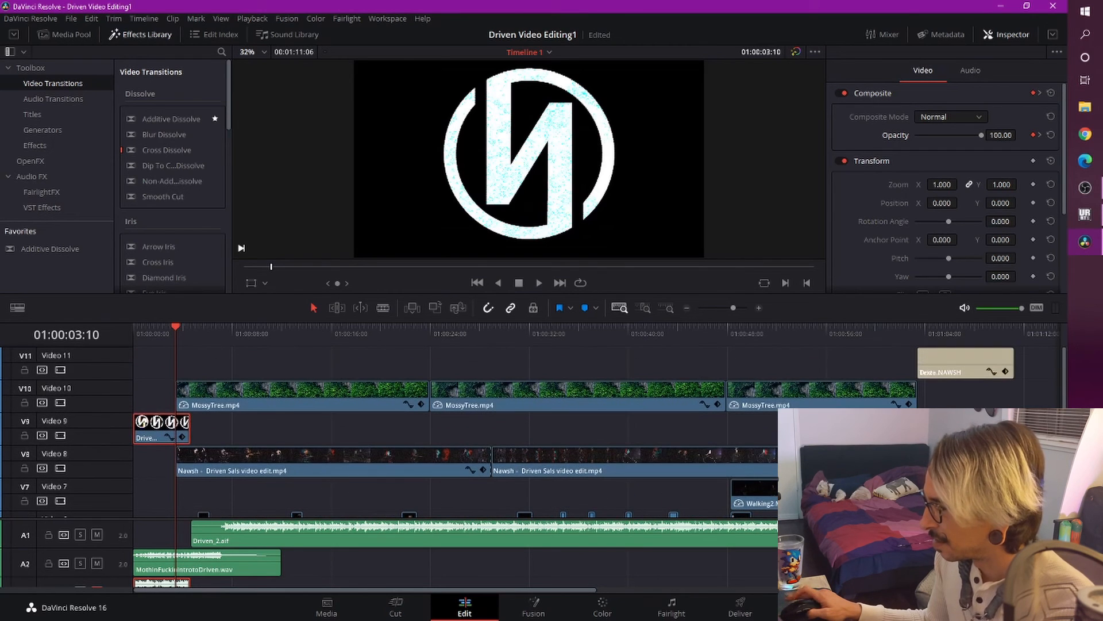
pyautogui.click(974, 328)
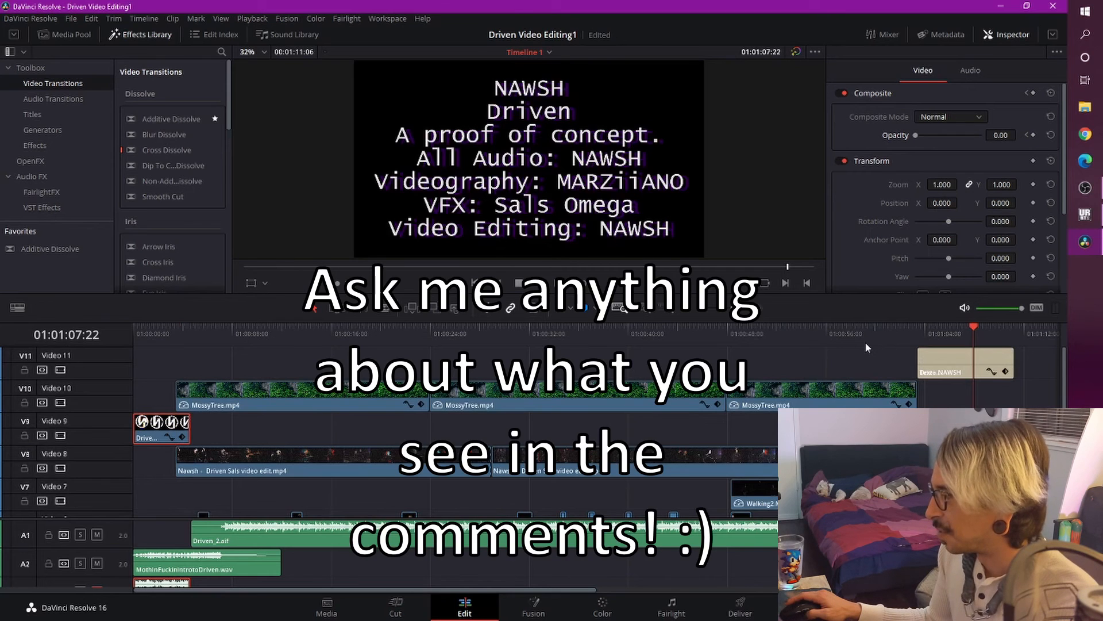
# Preview the short cut clips on the middle tracks at 01:00:40:20 and 01:00:34:12.
pyautogui.click(636, 328)
pyautogui.scroll(-3, 647, 479)
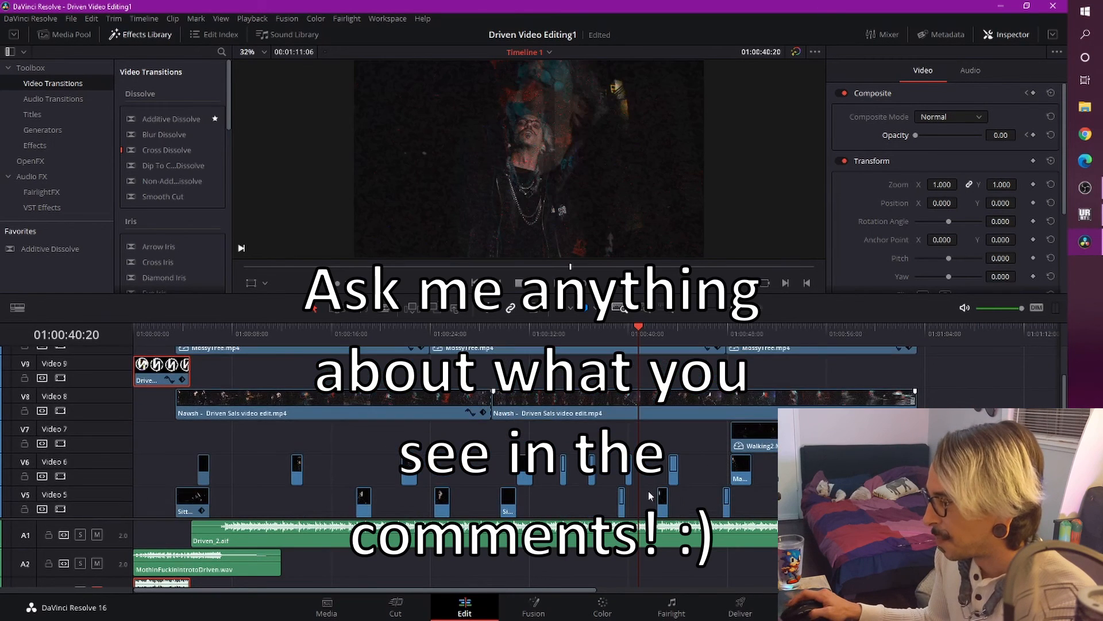
pyautogui.scroll(-1, 650, 504)
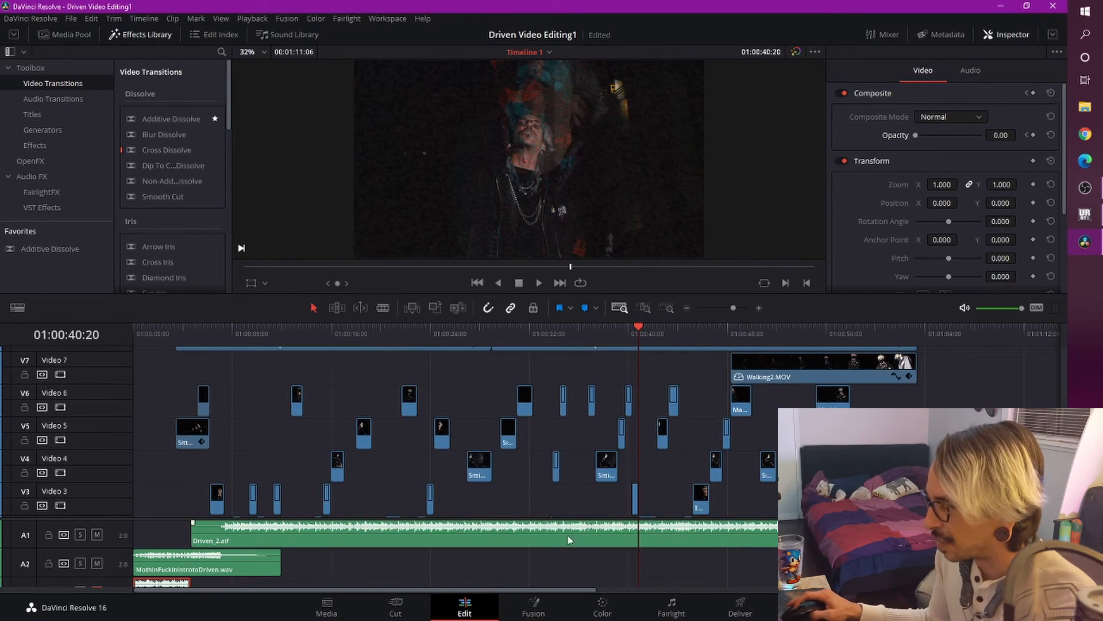
pyautogui.click(562, 334)
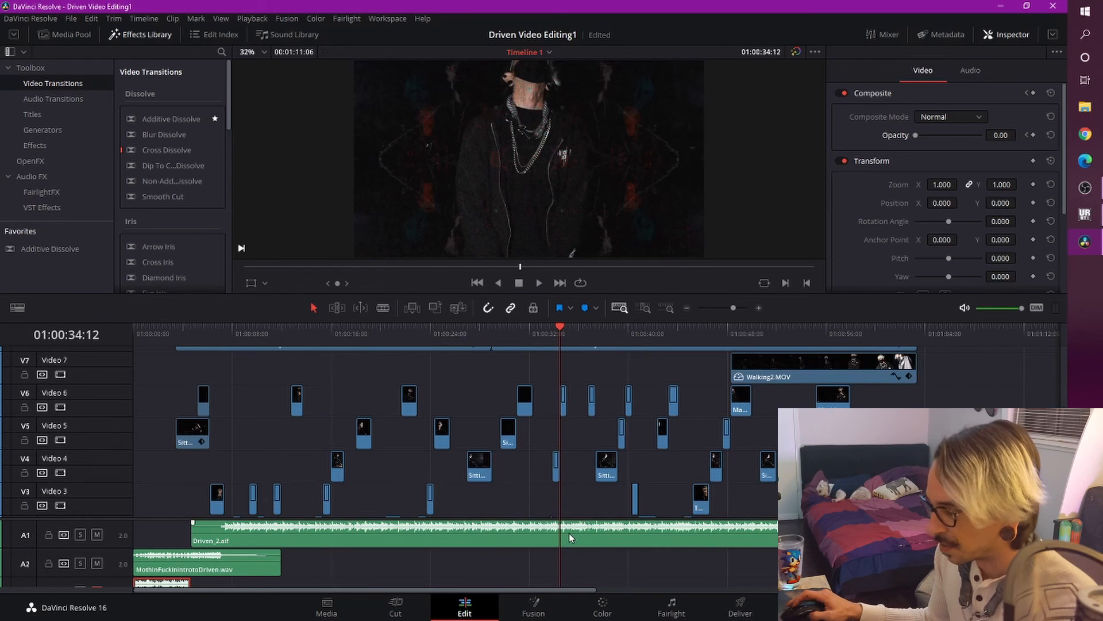
# Zoom the timeline in around 01:00:34:12 and make the Audio 1 track taller to show the Driven_2.aif waveform in detail.
pyautogui.scroll(2, 569, 533)
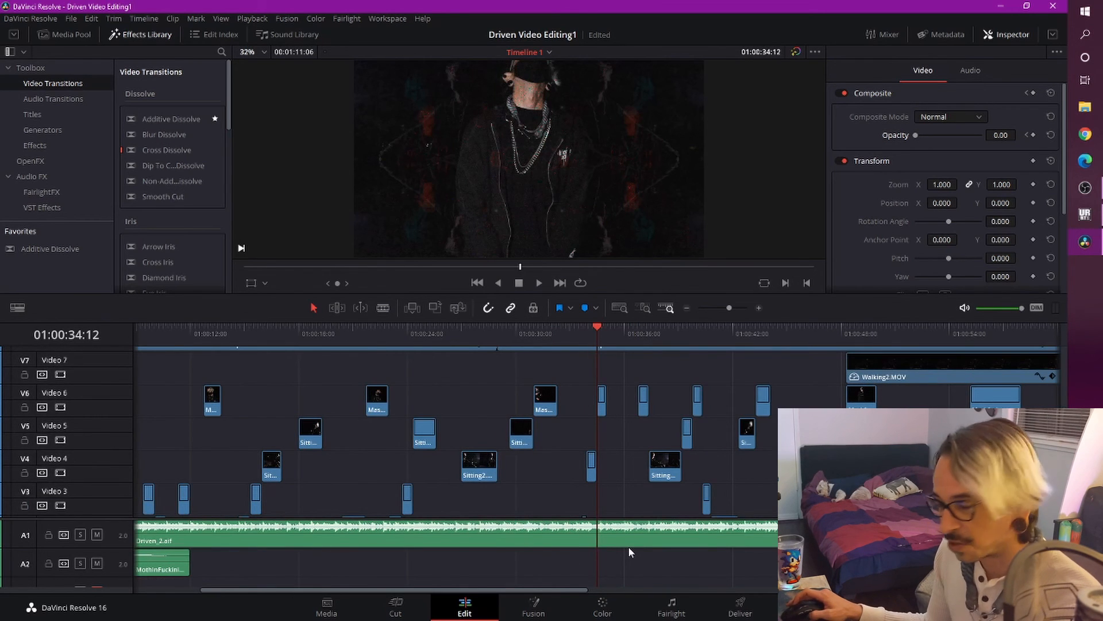
pyautogui.scroll(5, 629, 546)
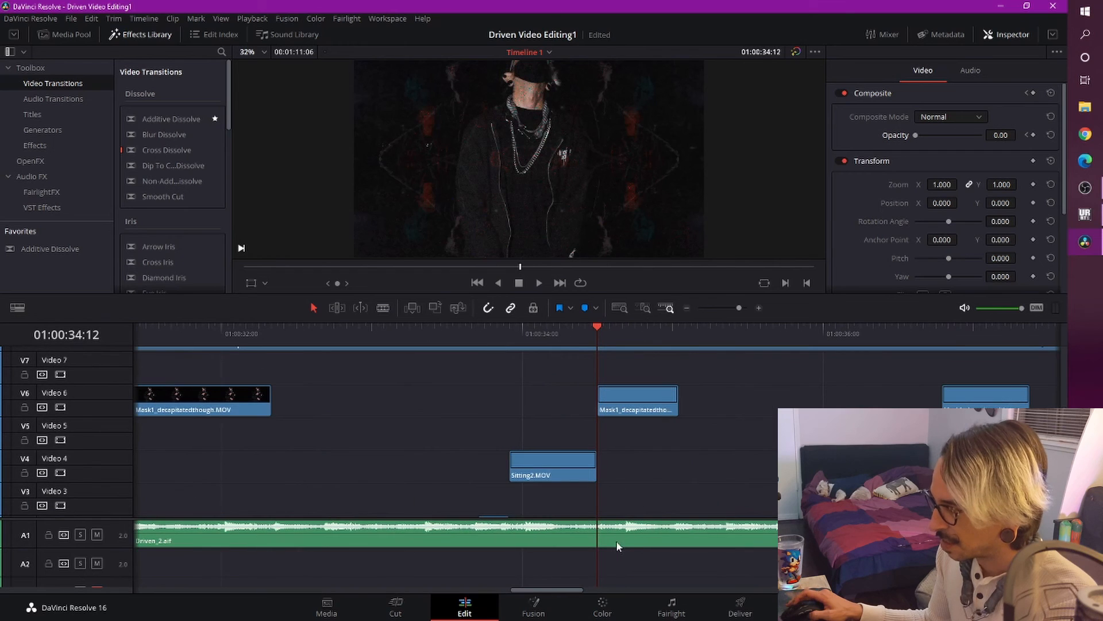
pyautogui.scroll(1, 620, 540)
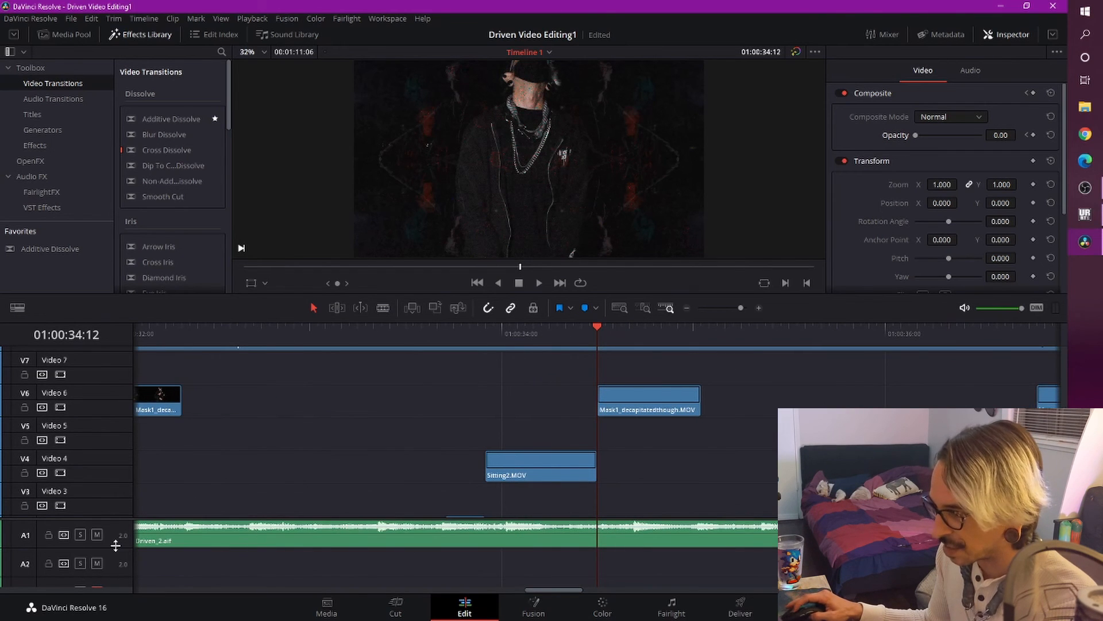
pyautogui.moveTo(116, 549); pyautogui.dragTo(111, 607)
pyautogui.scroll(-1, 482, 568)
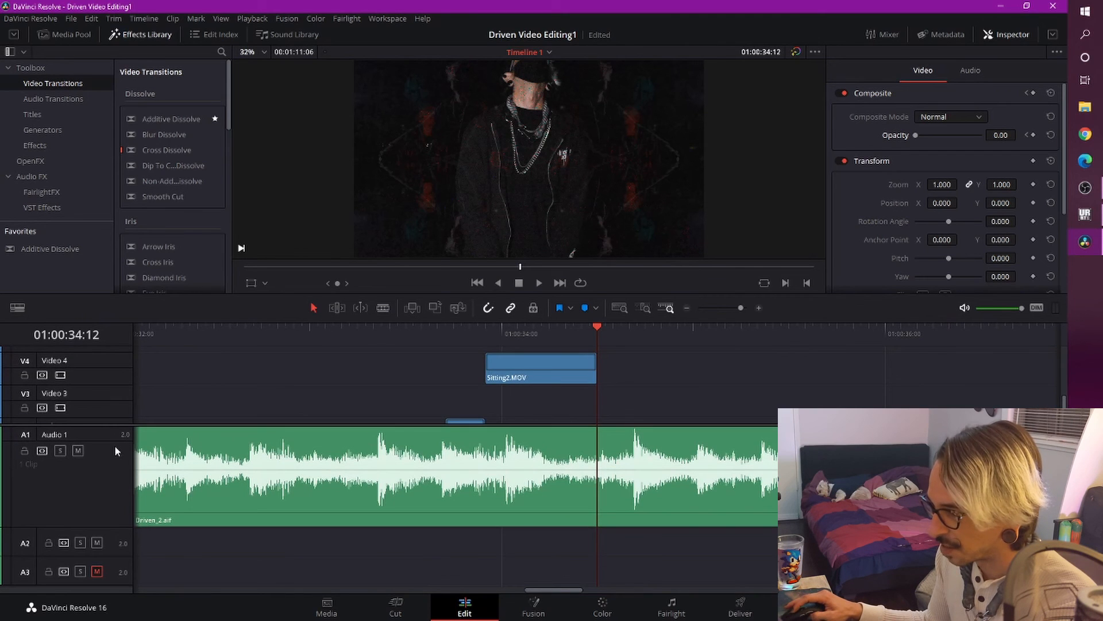
pyautogui.moveTo(115, 526); pyautogui.dragTo(114, 564)
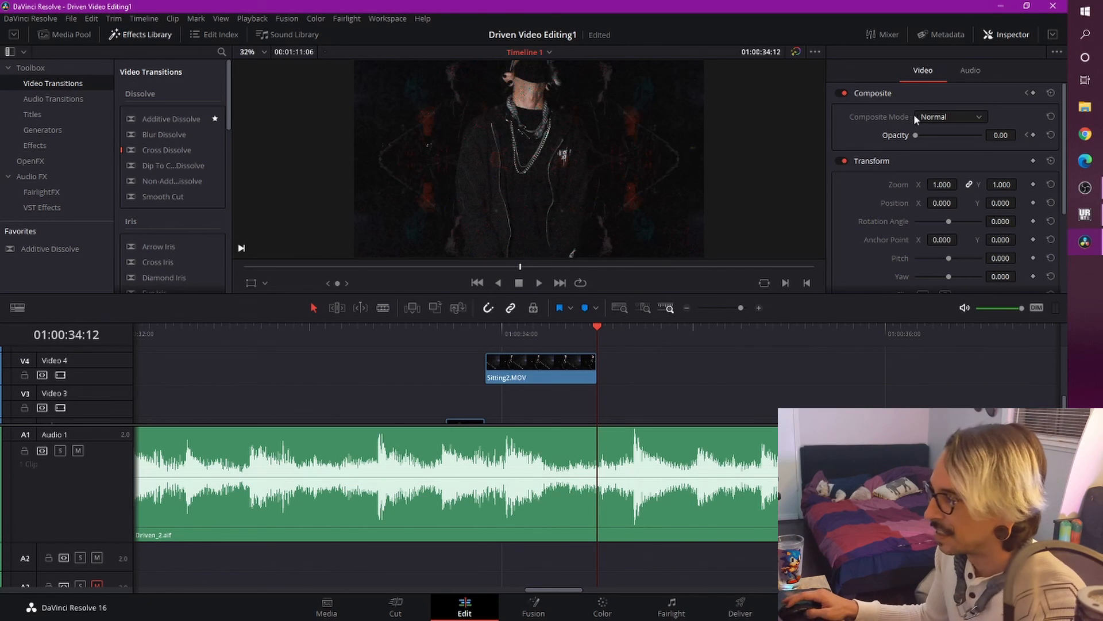
# Enlarge the video track area above Audio 1 and bring the upper tracks through Video 11 into view.
pyautogui.scroll(1, 613, 396)
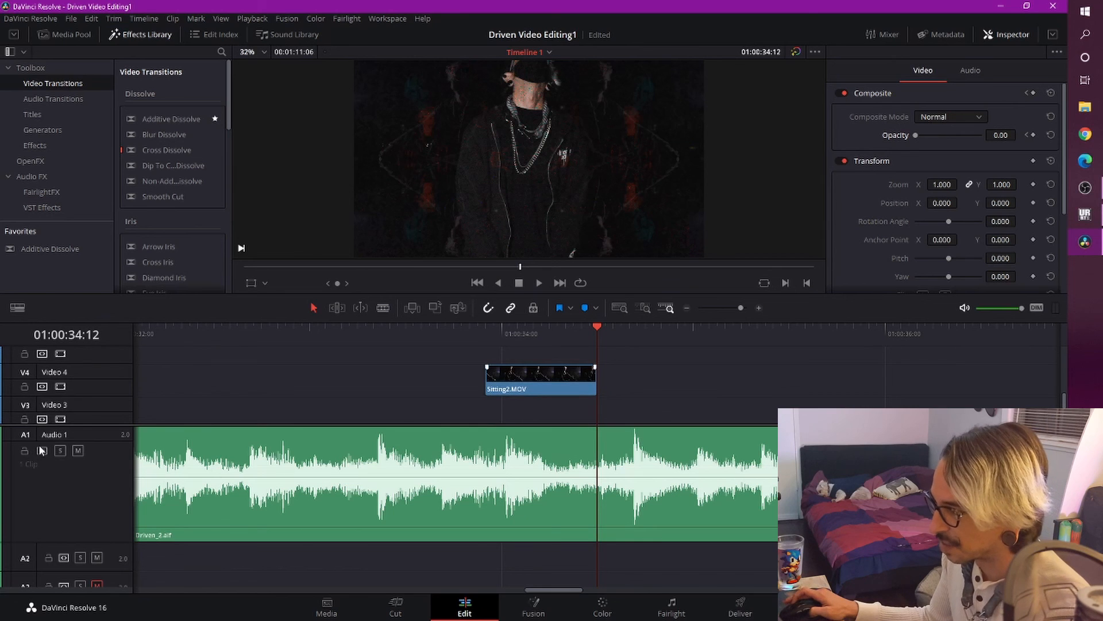
pyautogui.moveTo(78, 424); pyautogui.dragTo(79, 527)
pyautogui.scroll(5, 705, 463)
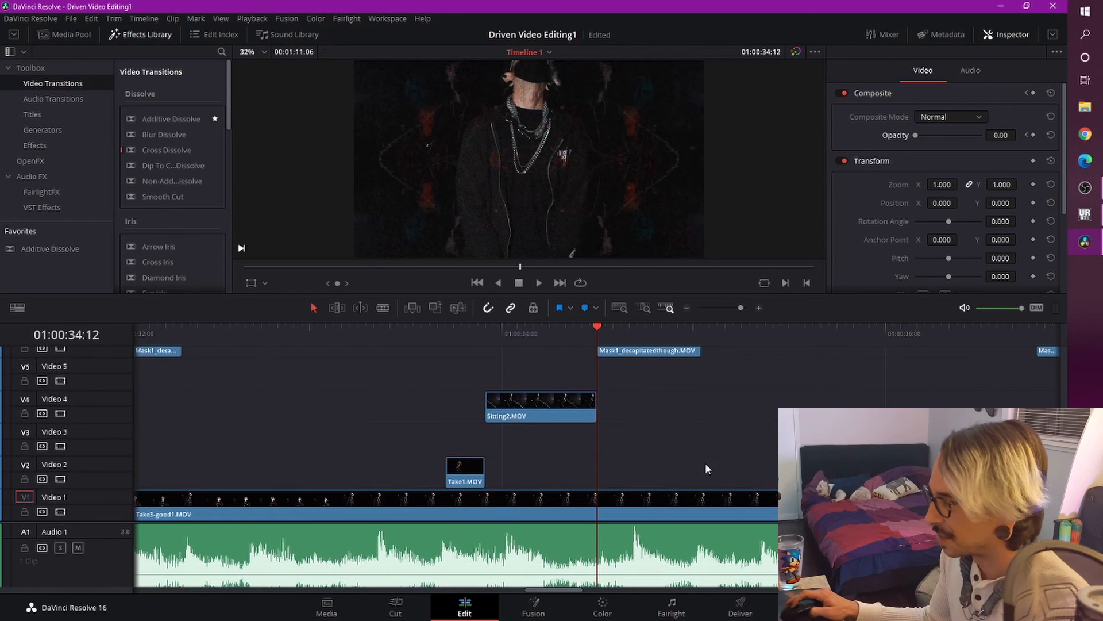
pyautogui.scroll(4, 612, 446)
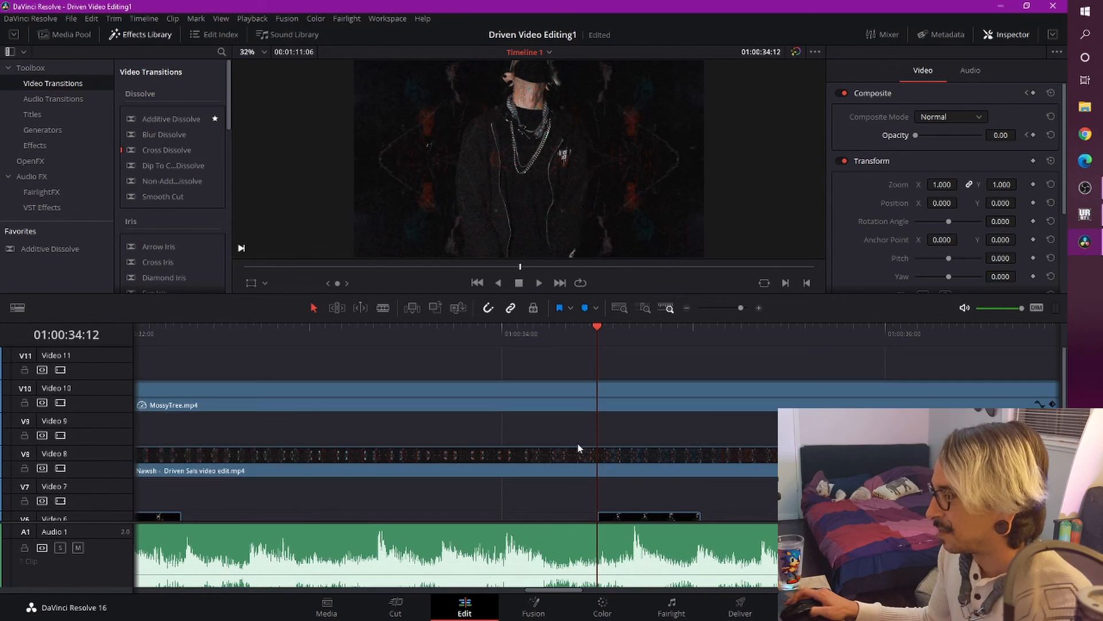